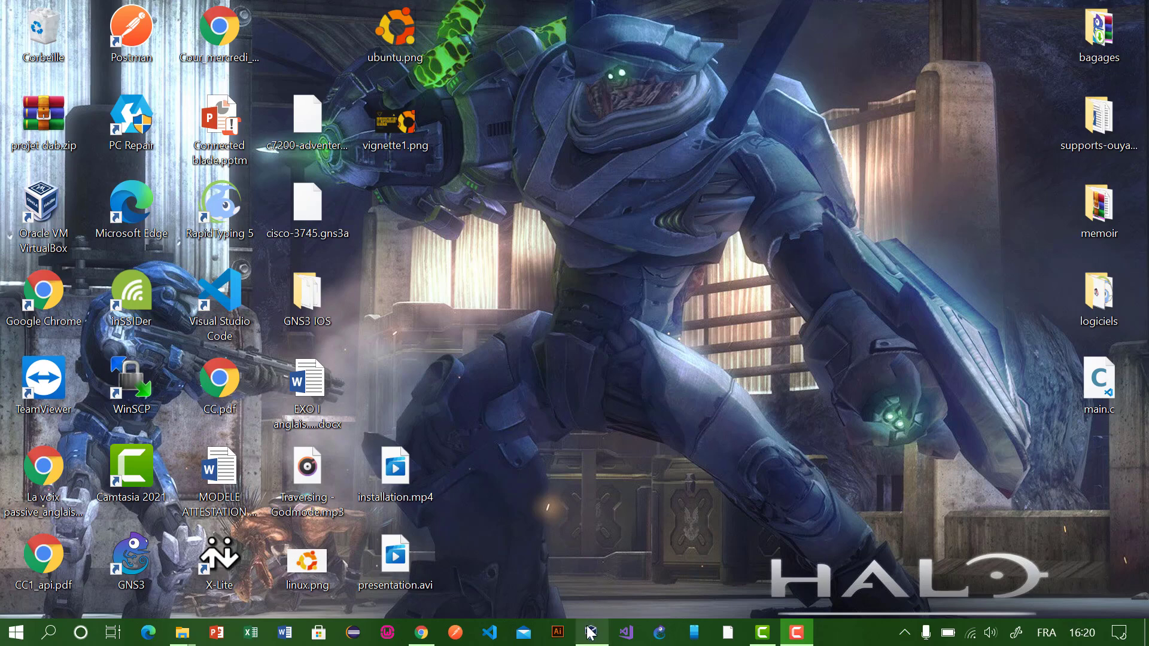
Step: Bring up the VirtualBox Manager window from the taskbar and give it focus
mouse_move(587, 626)
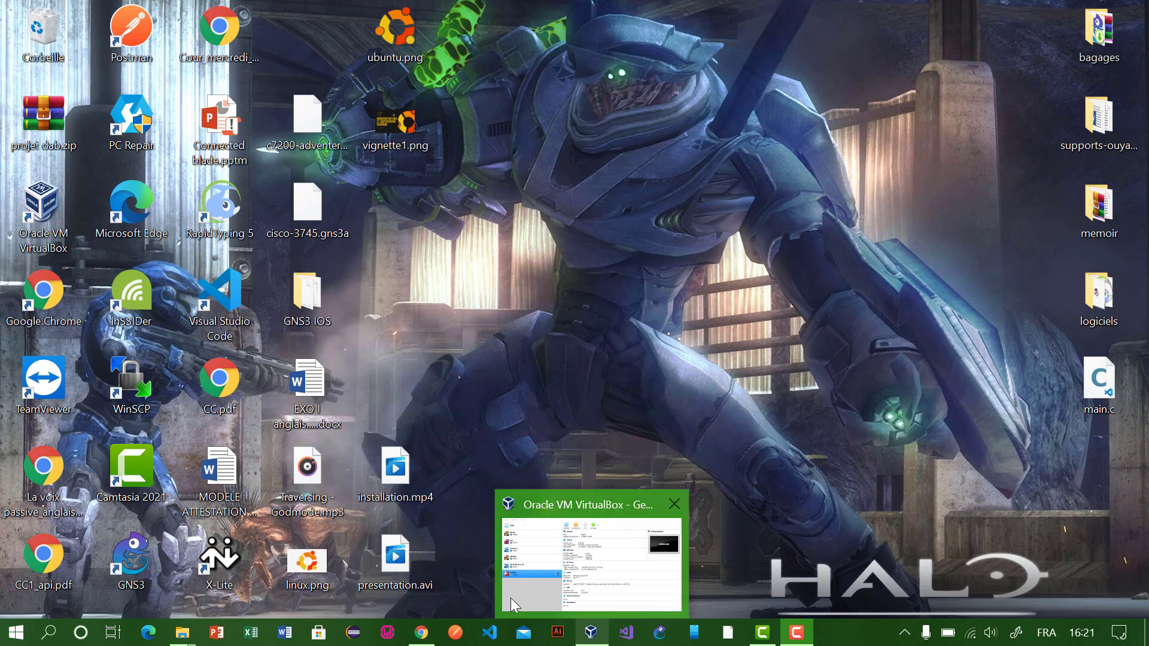
click(581, 639)
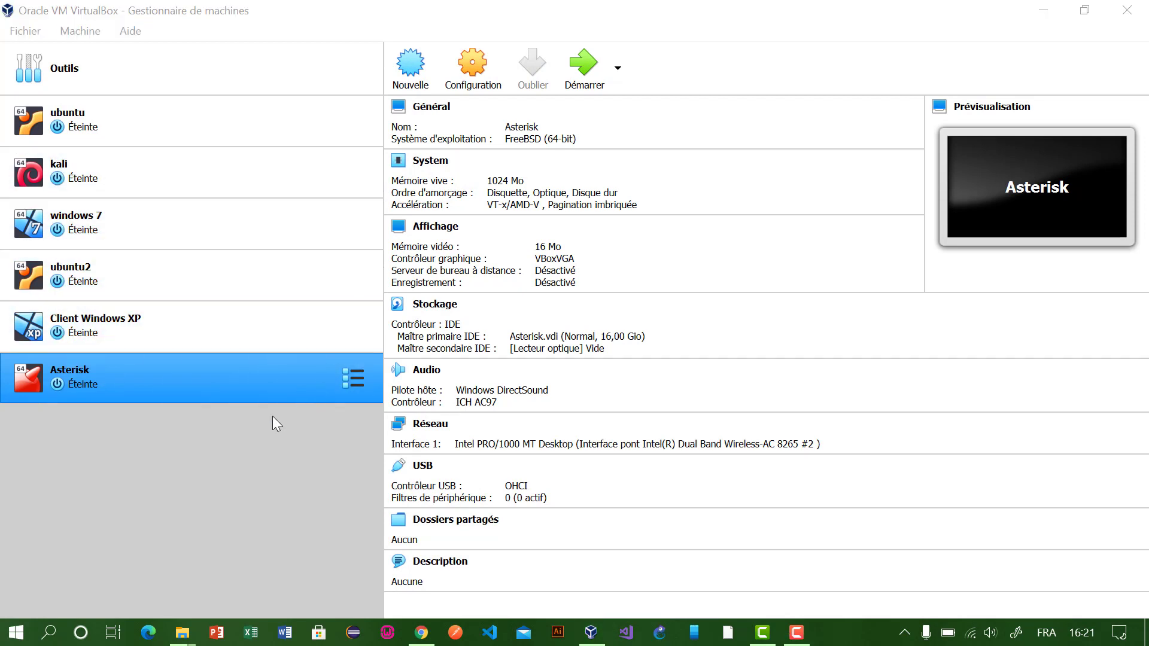
click(215, 450)
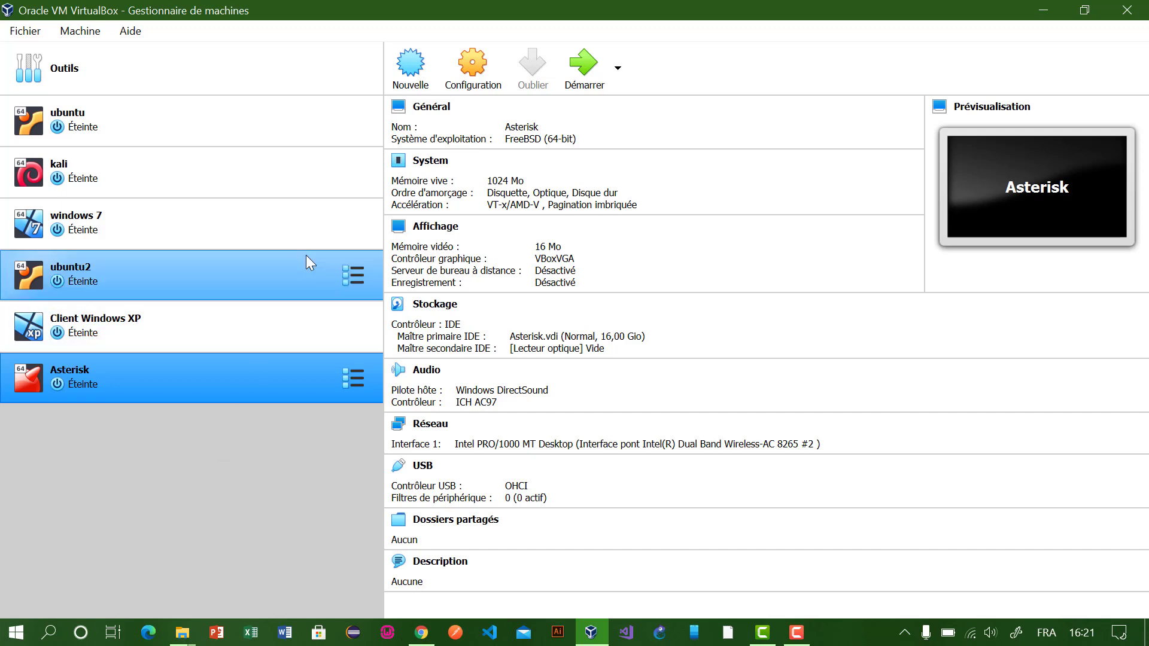
Step: Create a new machine 'tuto' as Linux Ubuntu (64-bit) with memory raised to 2531 MB
click(411, 71)
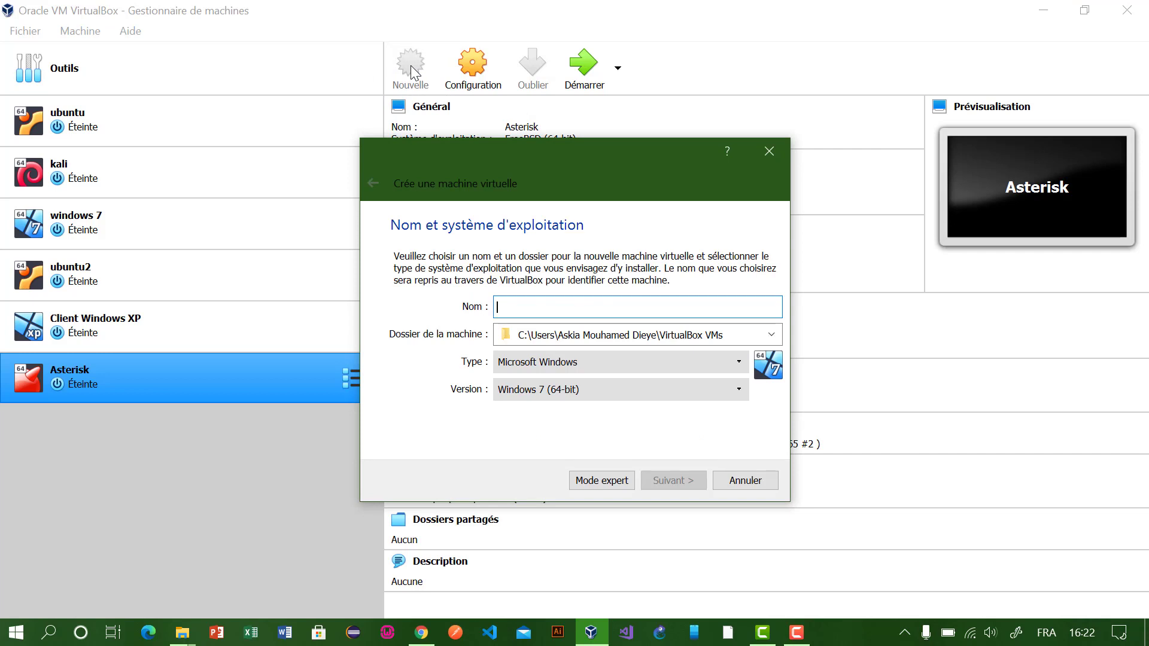
text(tuto)
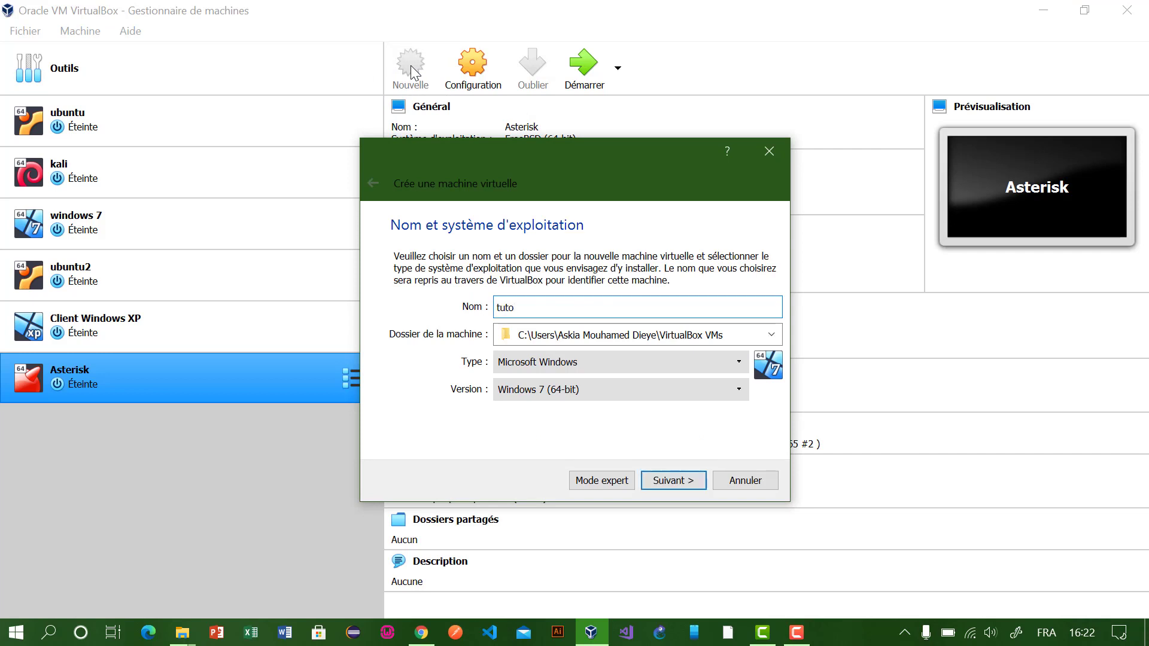
click(688, 359)
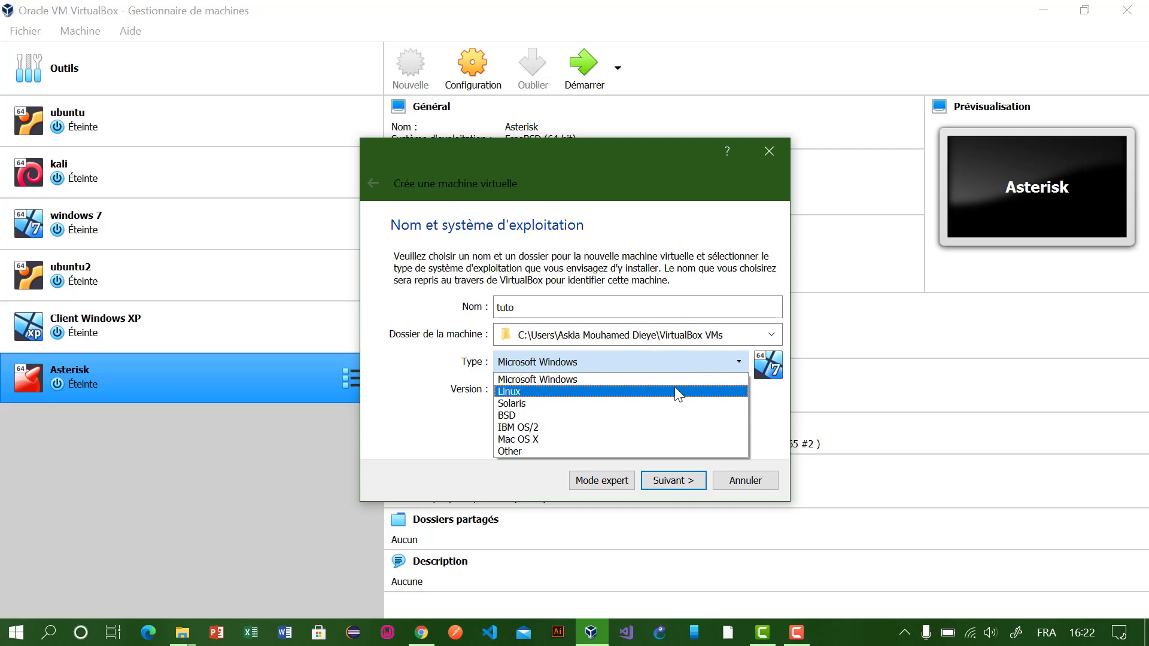
click(676, 389)
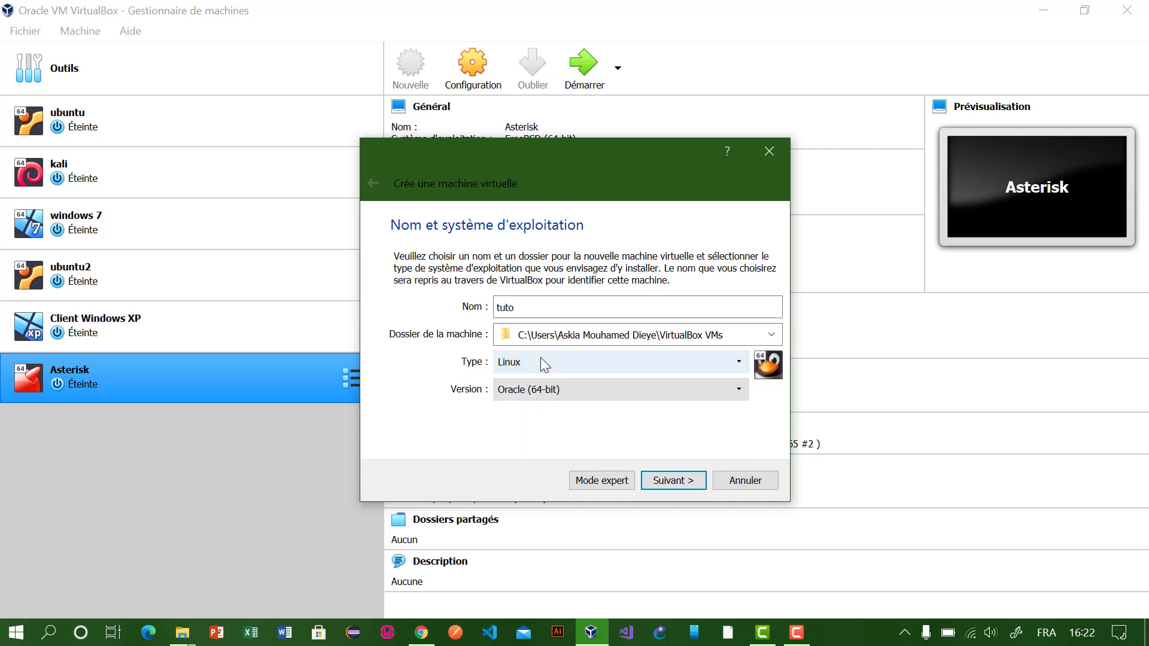
click(566, 391)
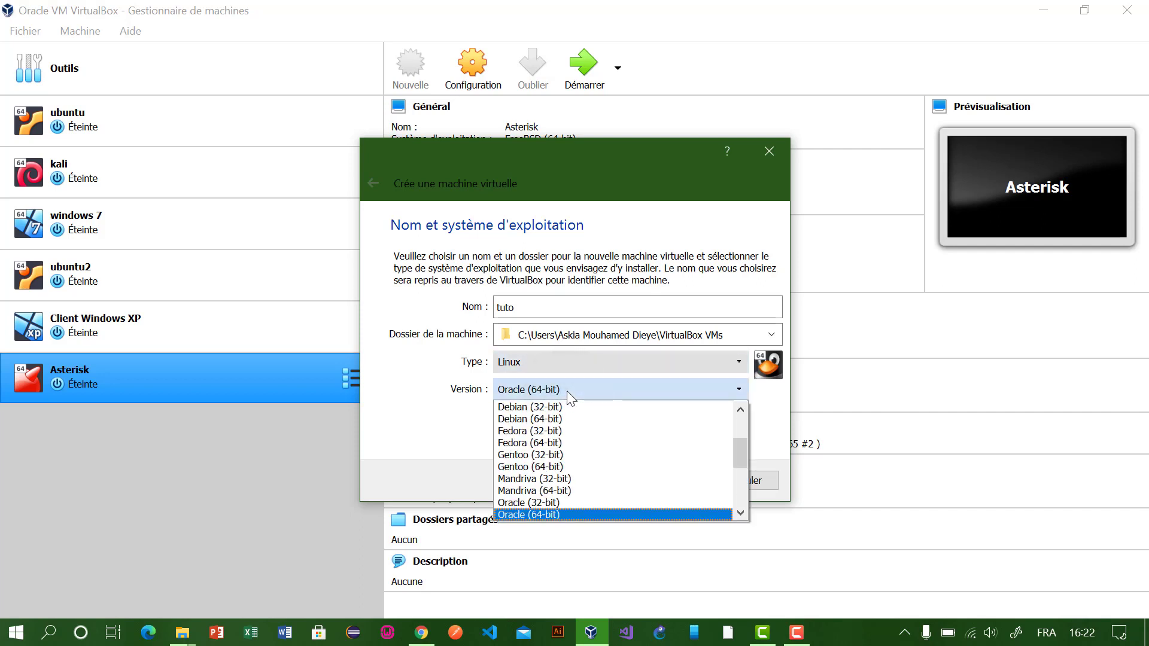
key(u)
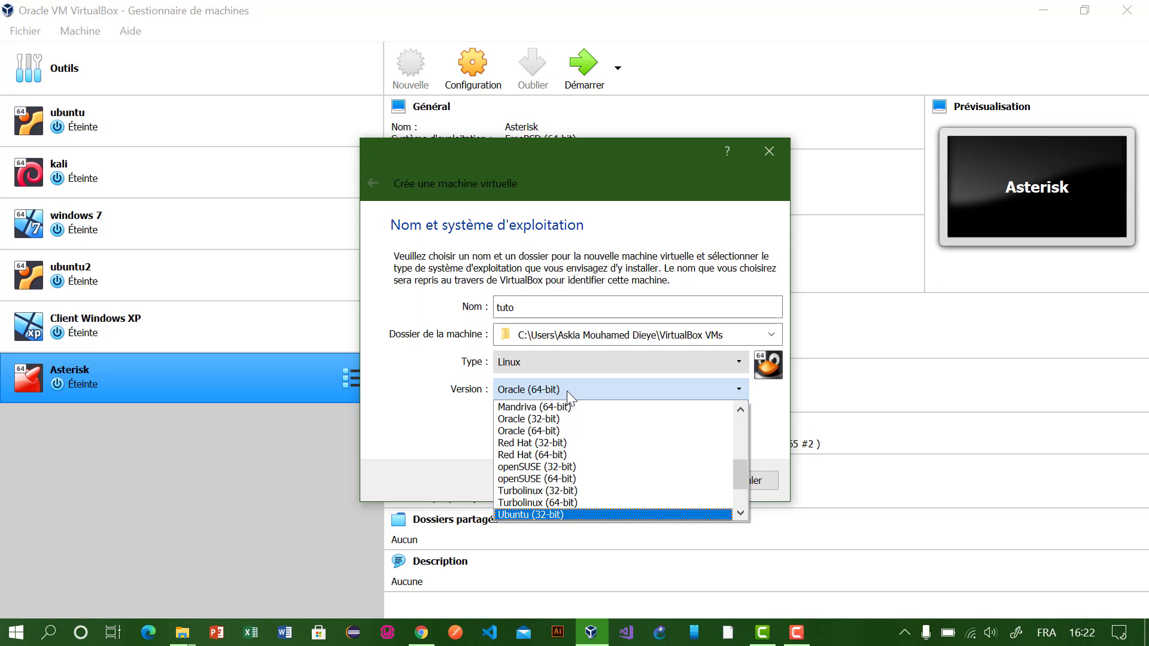
key(Down)
key(Return)
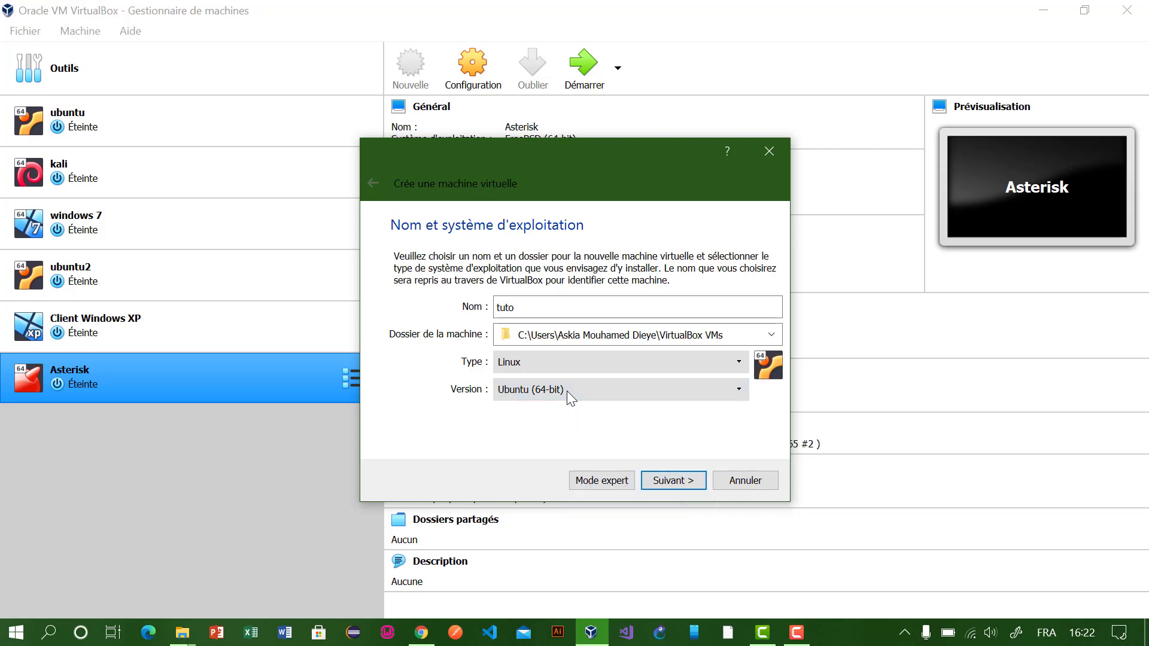
click(658, 485)
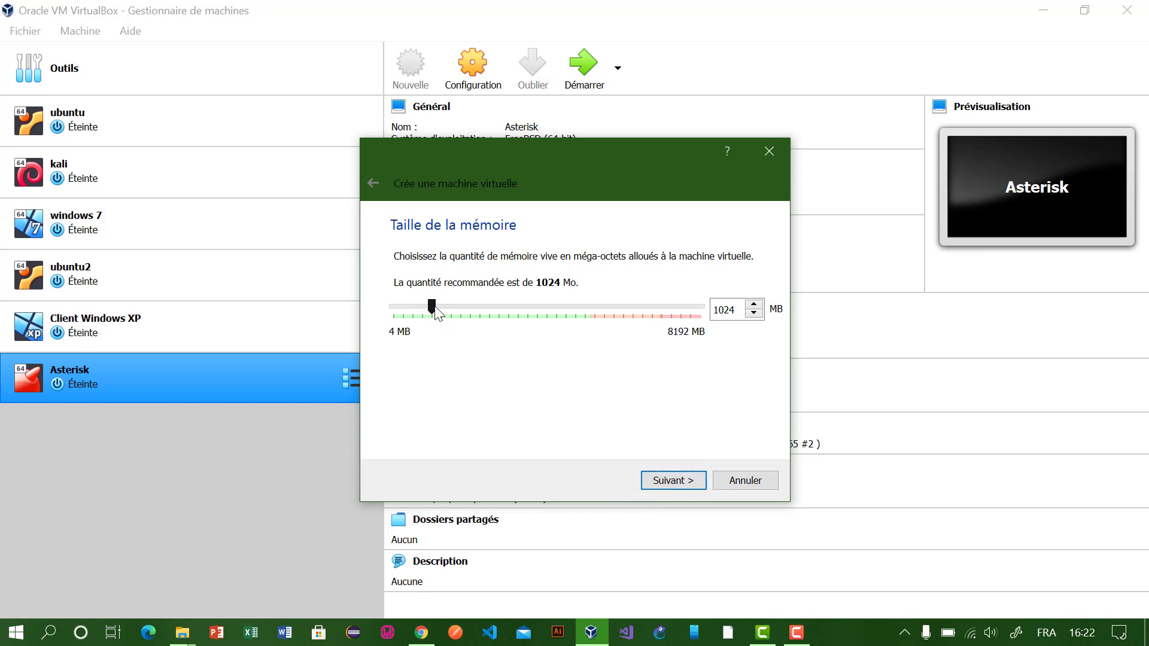
drag(434, 307, 484, 309)
Step: Add a new 10,00 Gio VDI disk, tuto.vdi, with default storage, and finish the machine
click(661, 481)
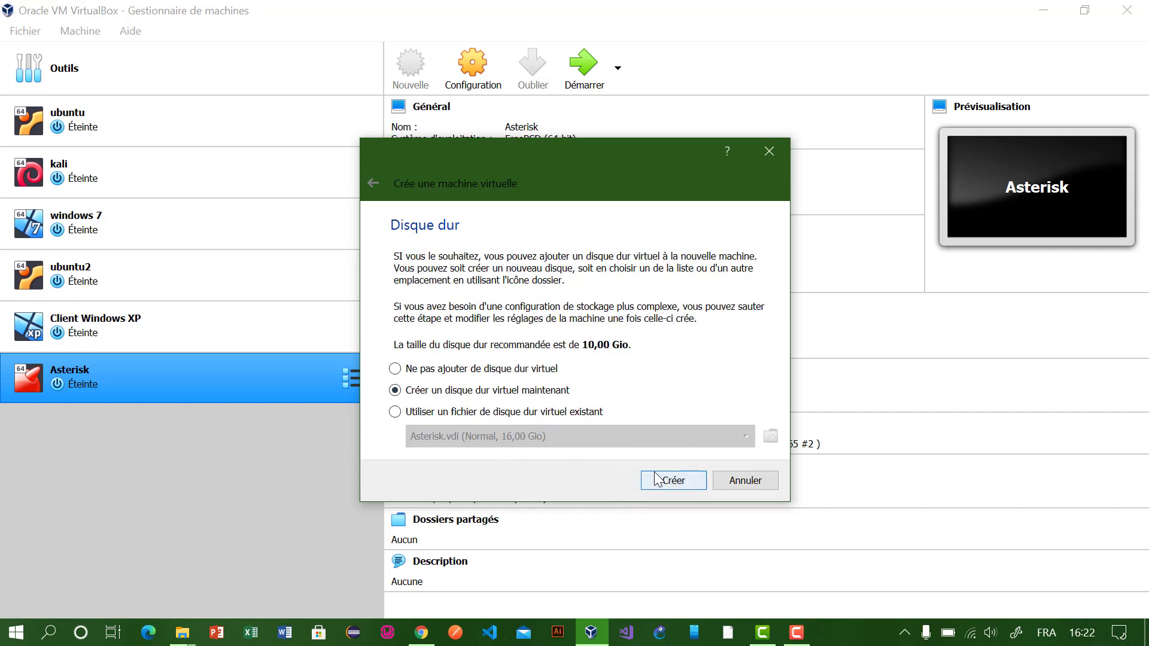
click(659, 483)
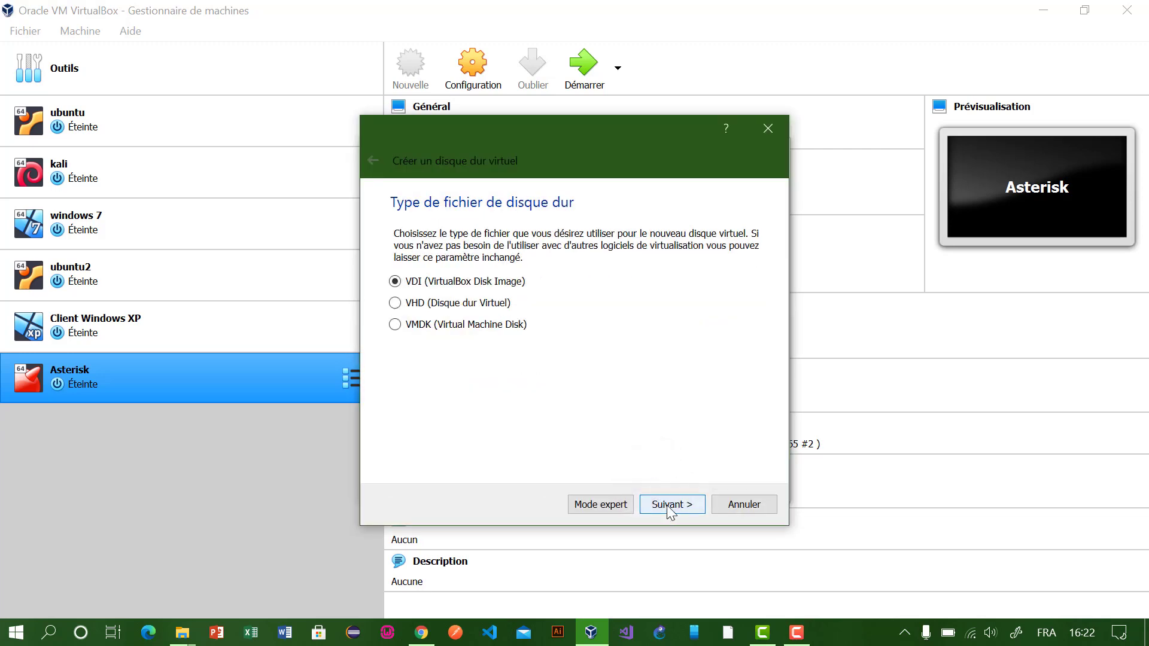
click(671, 506)
click(667, 506)
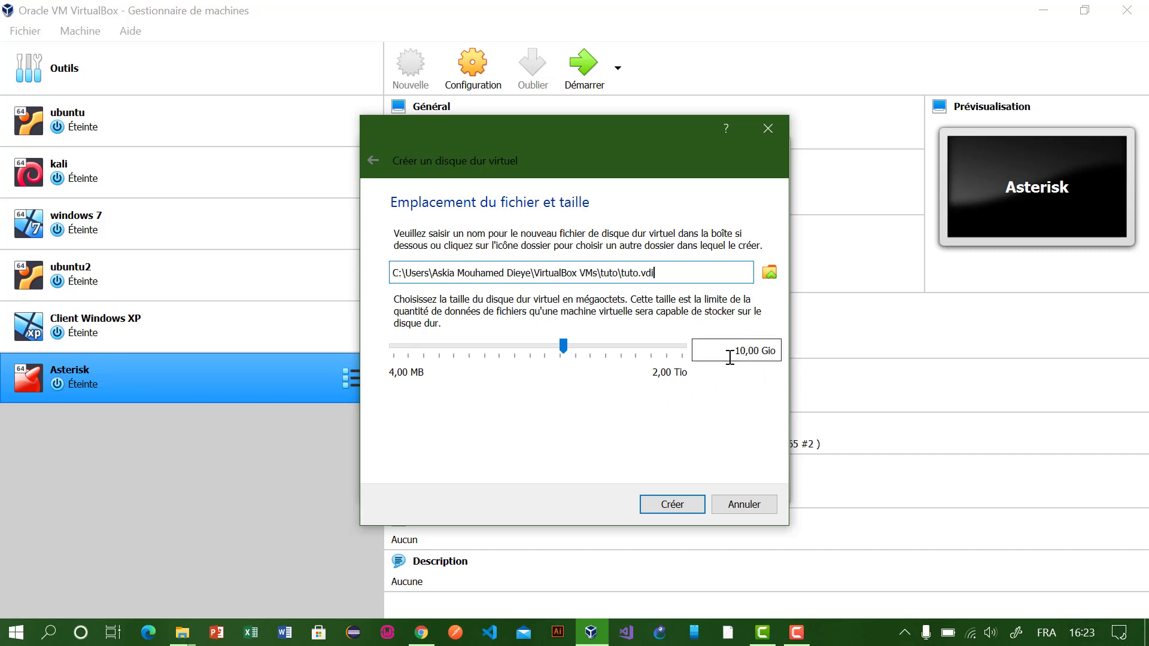
drag(731, 357, 800, 359)
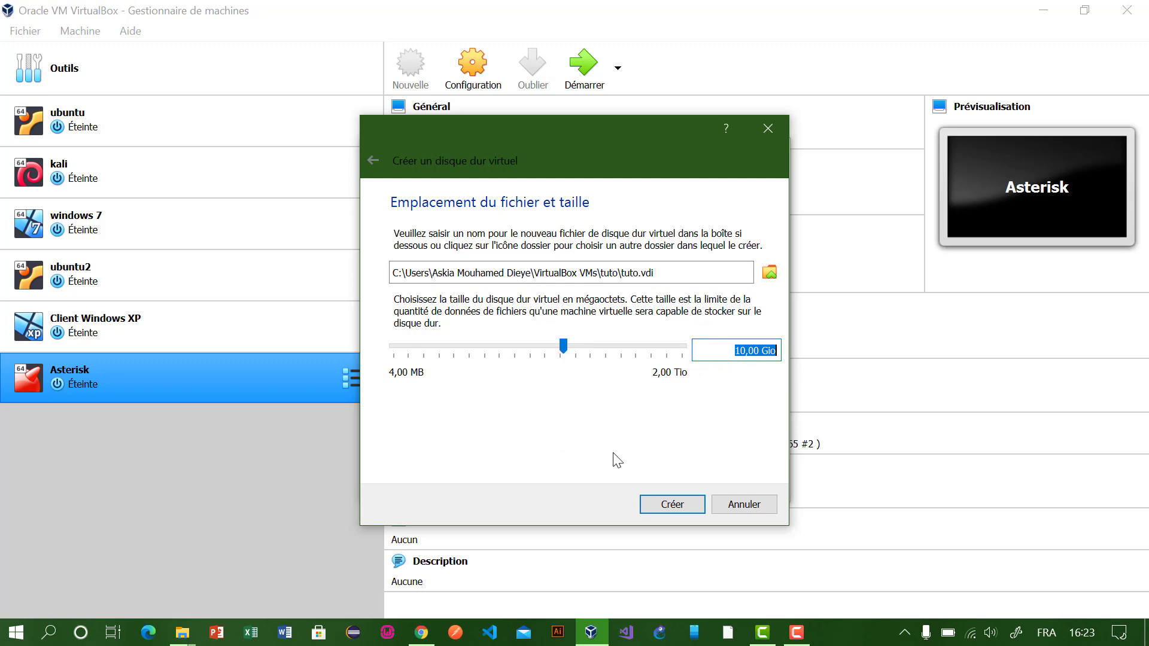
click(653, 504)
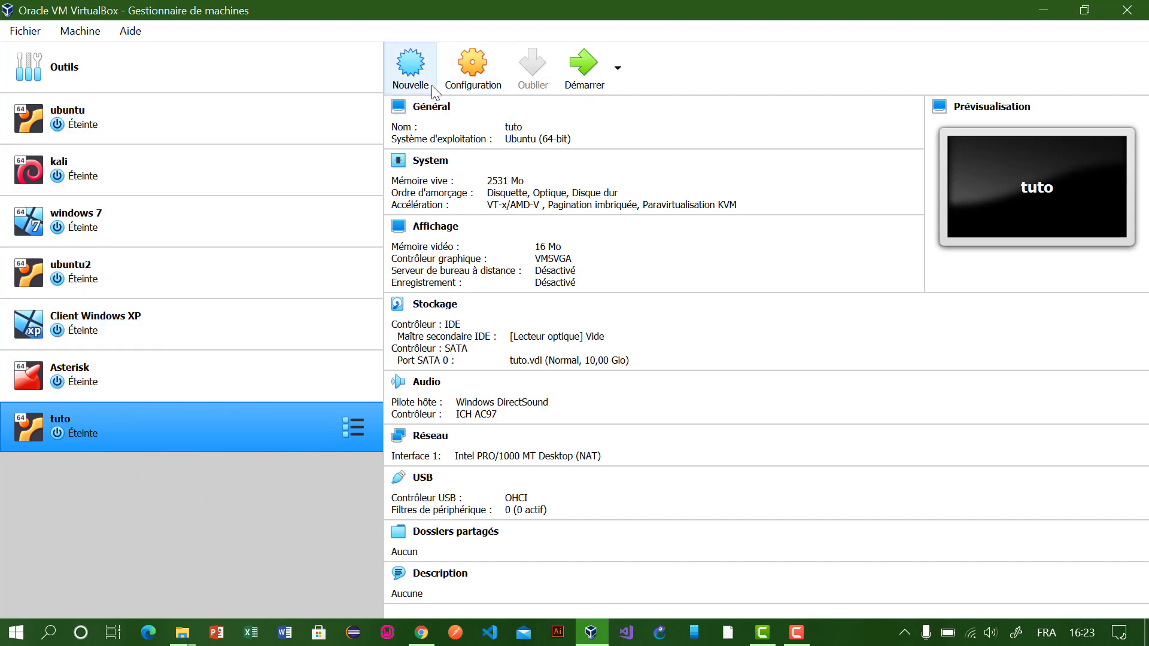
Step: In tuto's Storage settings, select the empty optical drive and show its disc choices
click(458, 80)
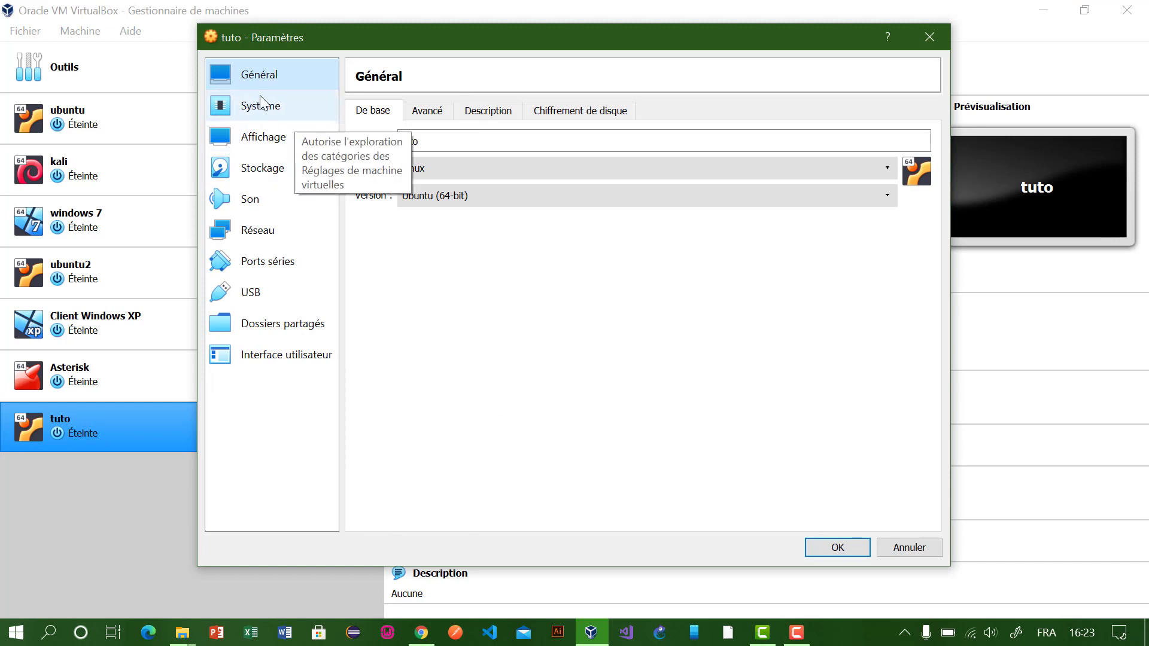
click(275, 173)
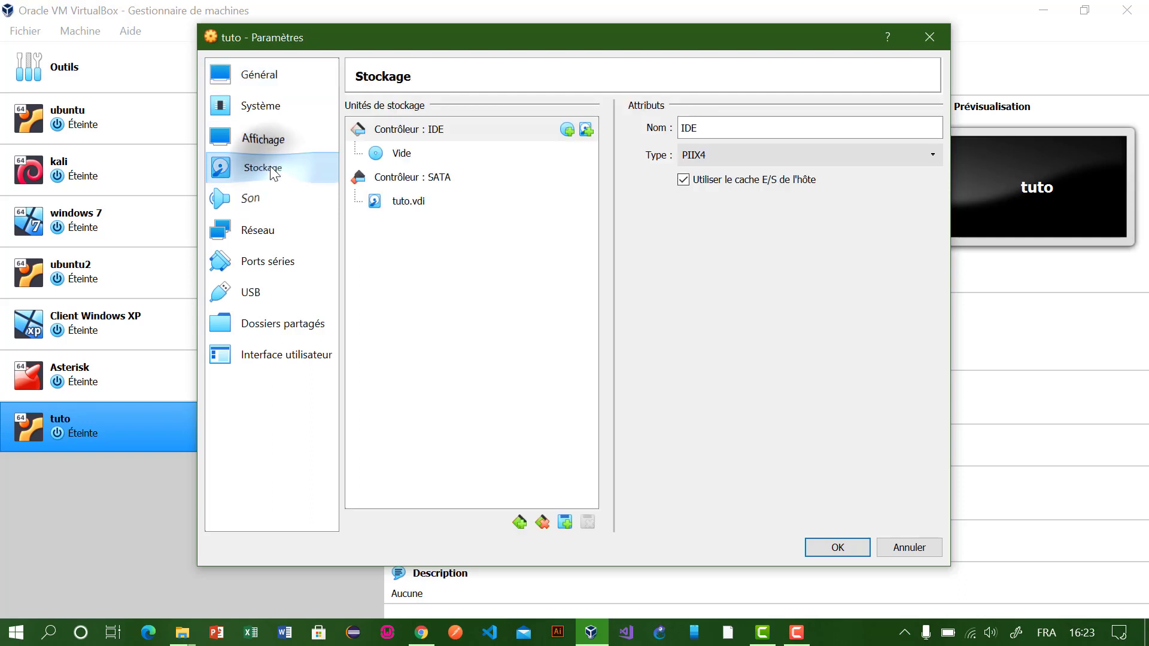
click(404, 154)
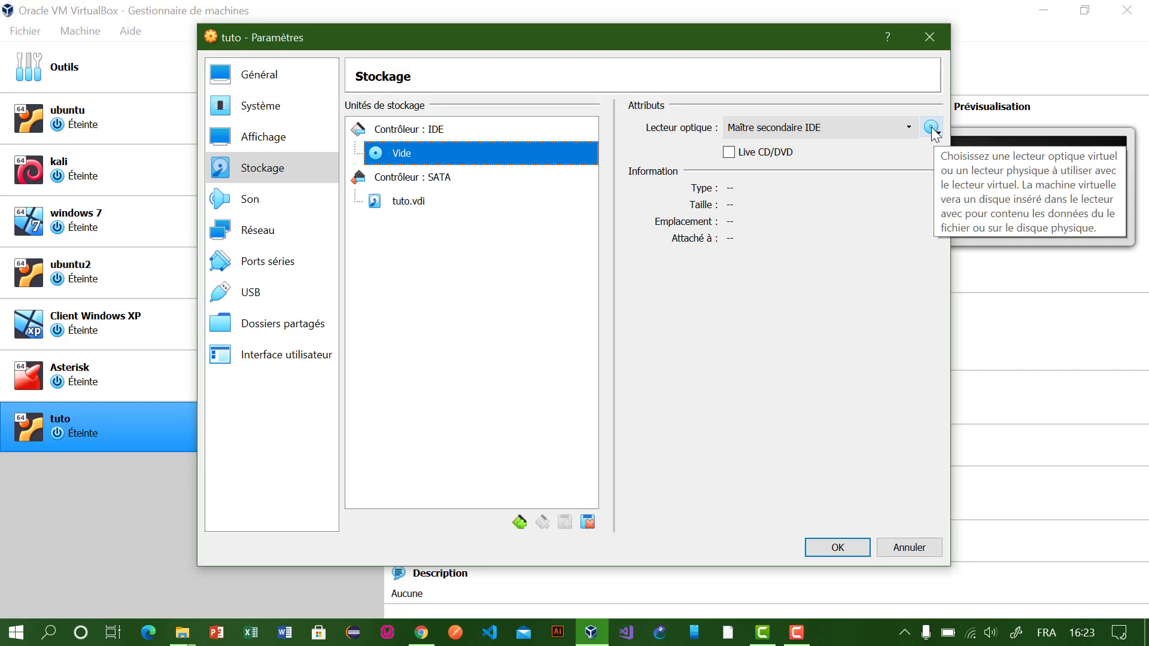
click(932, 128)
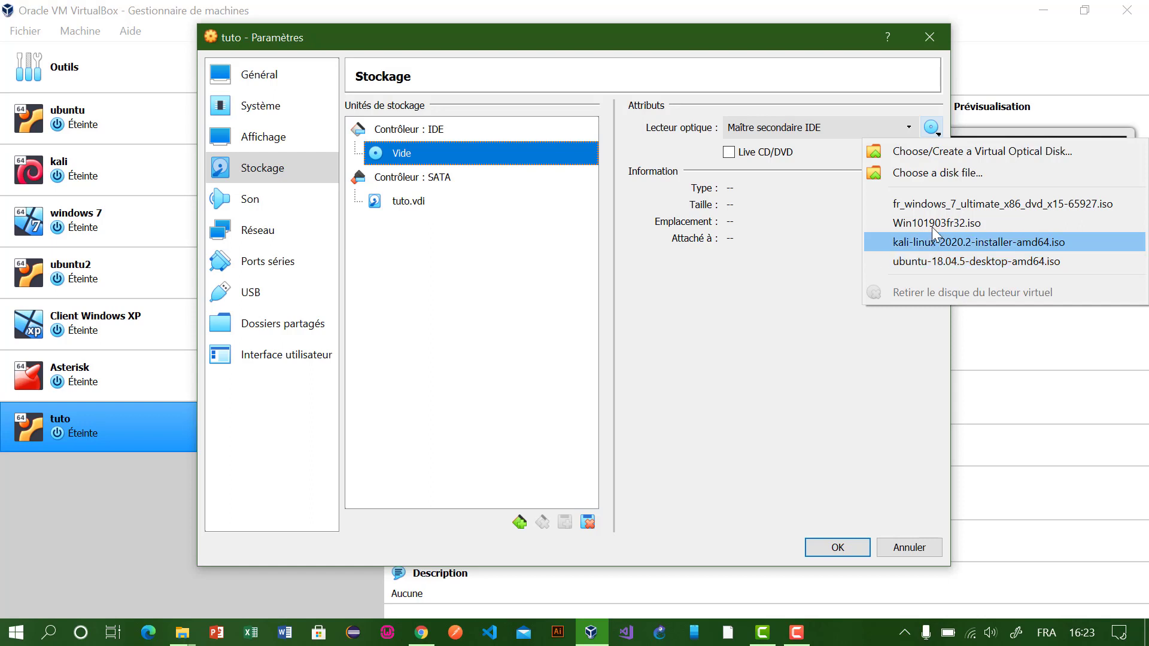
Step: Mount ubuntu-18.04.5-desktop-amd64.iso in tuto's optical drive, then go to the network page
click(943, 172)
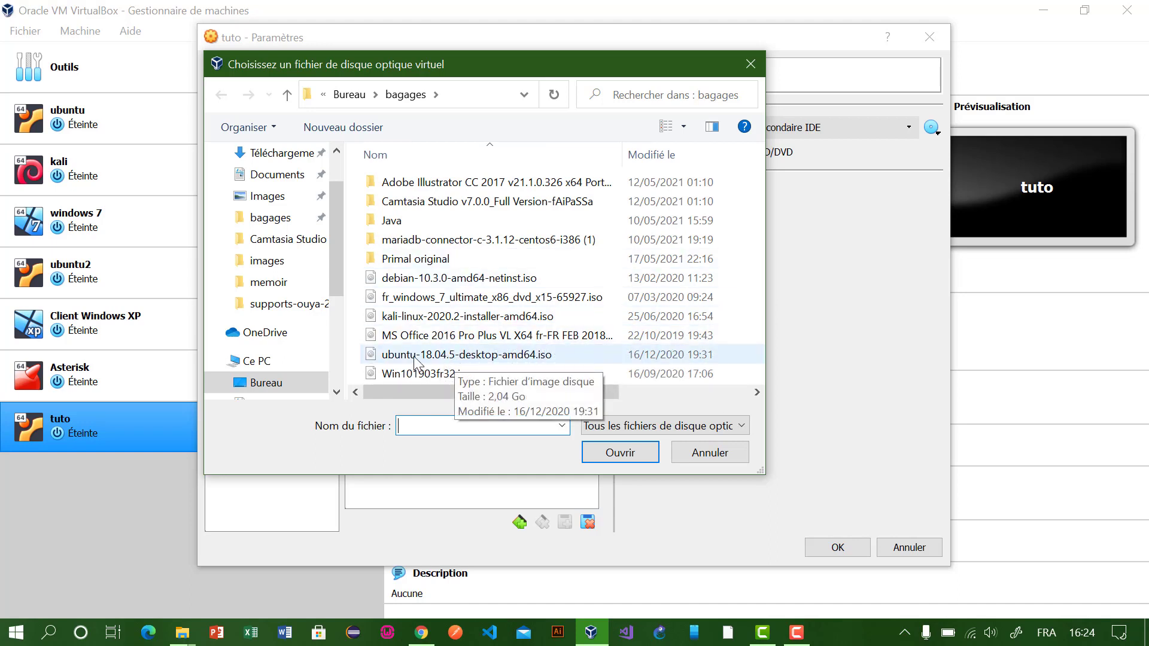
click(472, 359)
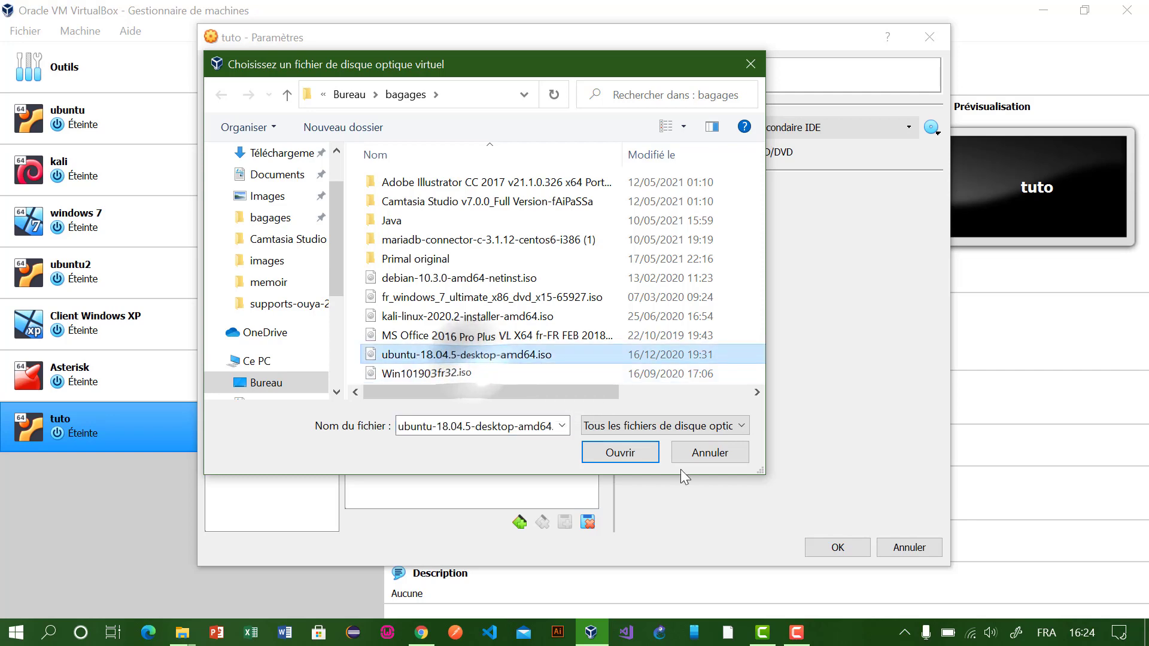
click(648, 458)
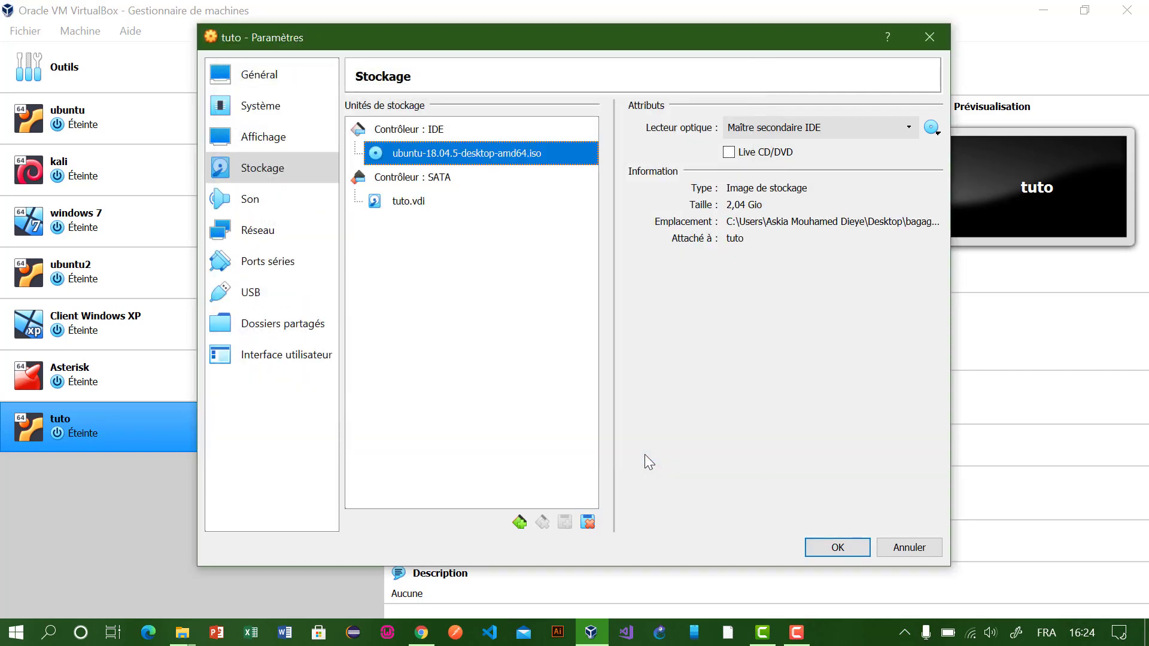
click(284, 224)
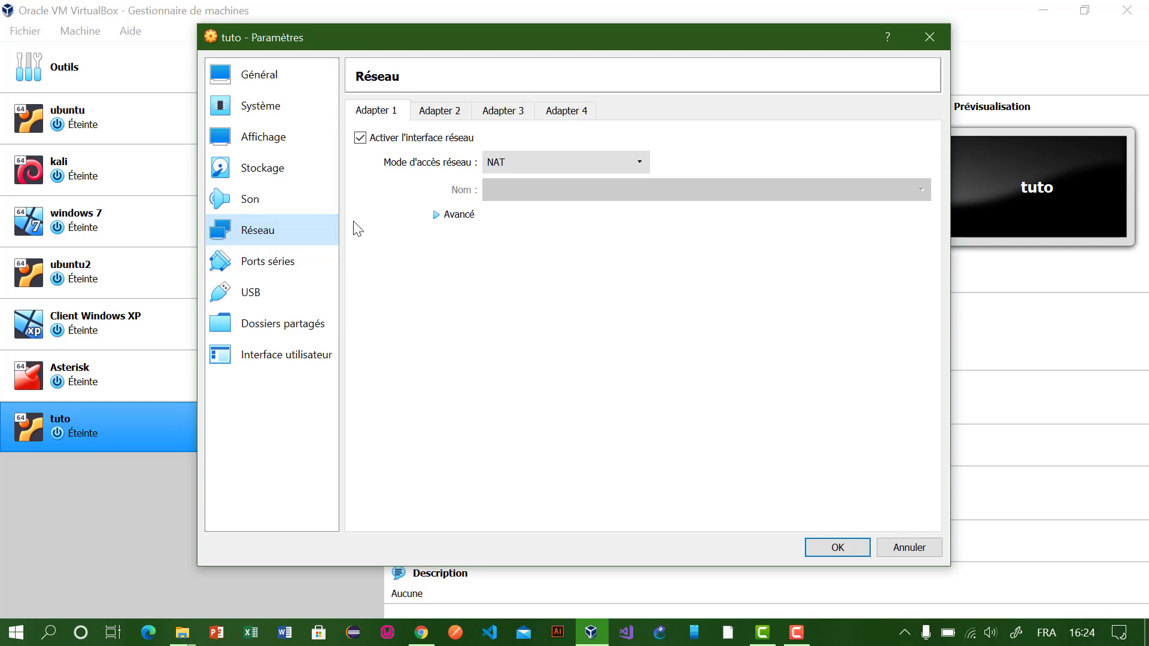
Step: Set Adapter 1 to Accès par pont with promiscuous mode Allow All
click(532, 167)
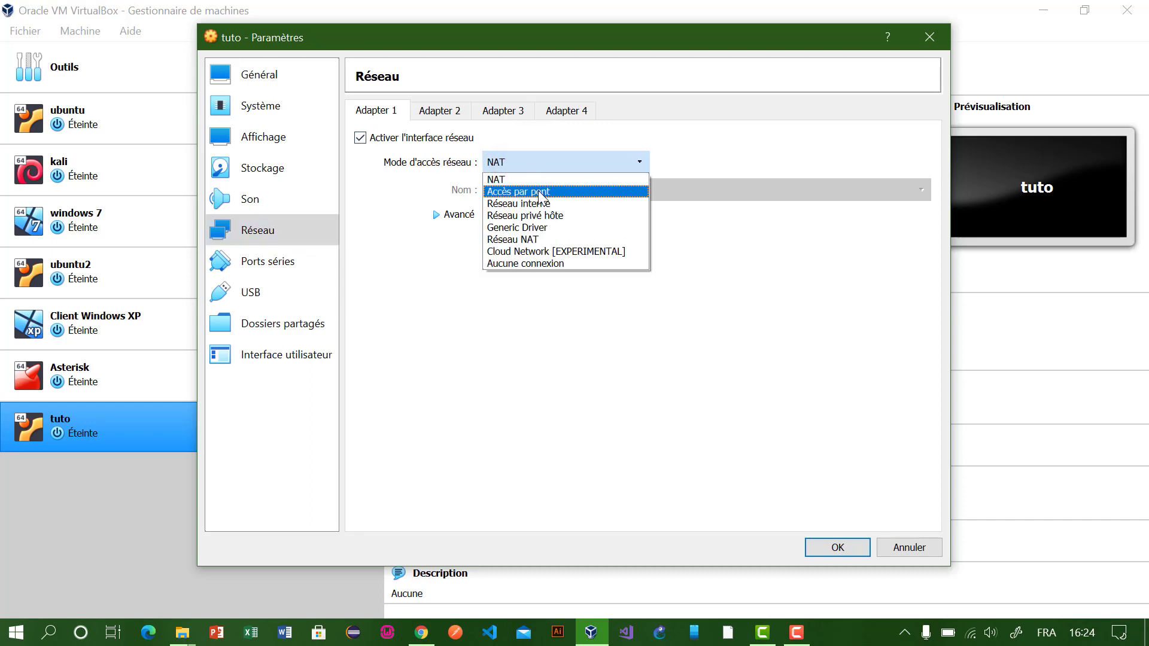
click(541, 192)
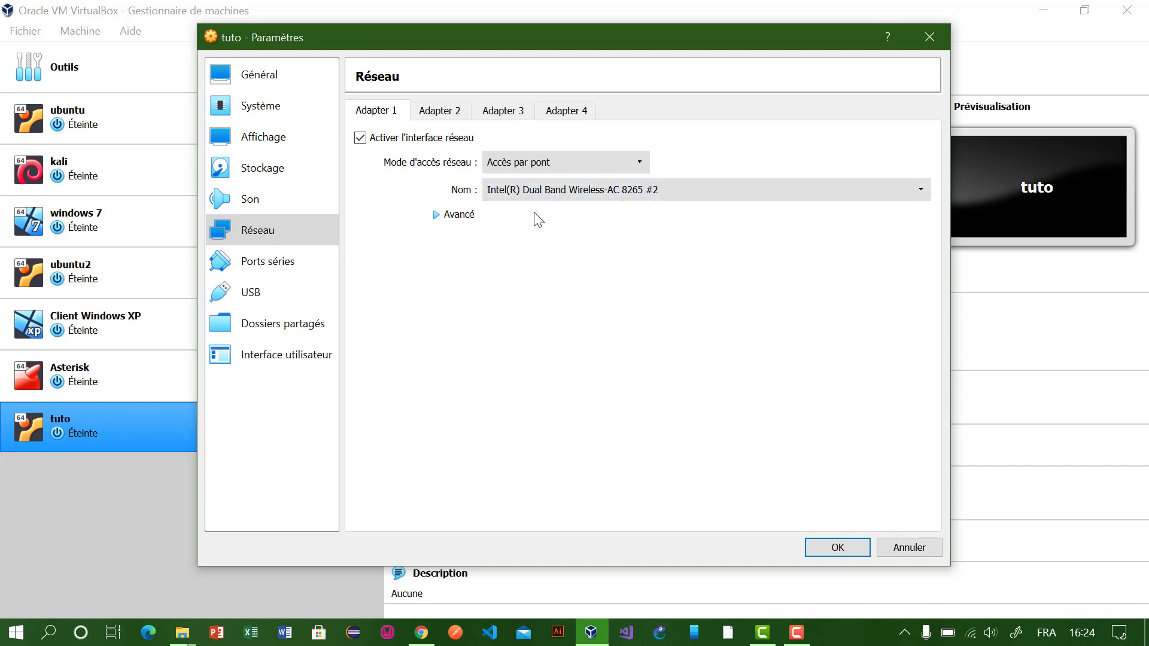
click(446, 217)
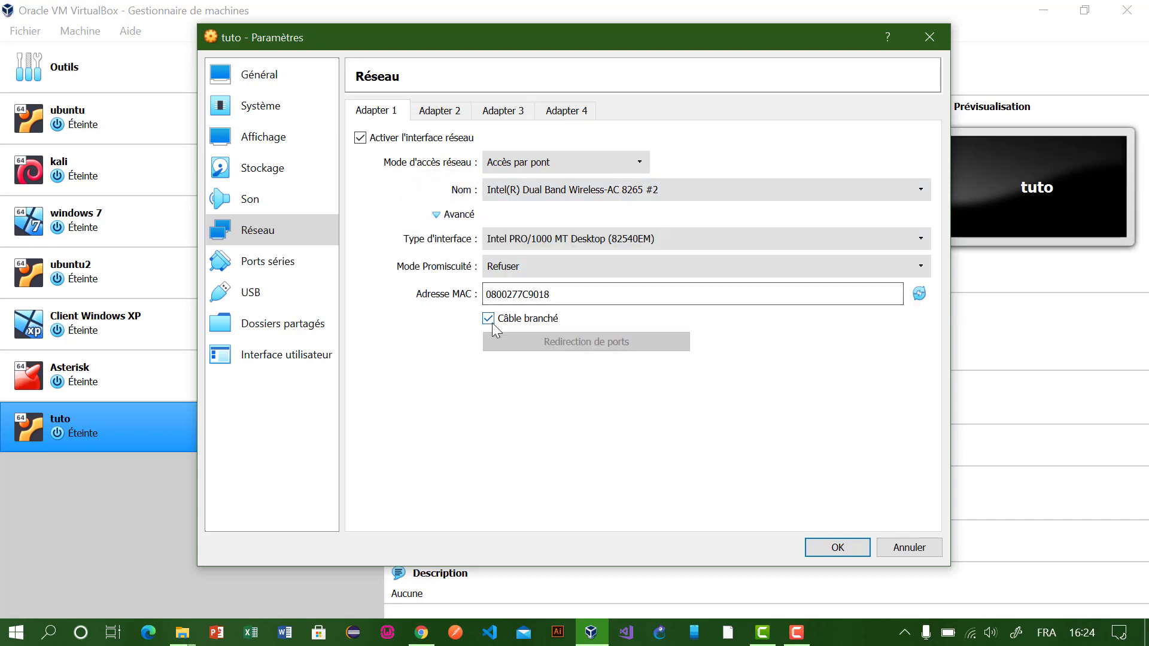
click(443, 217)
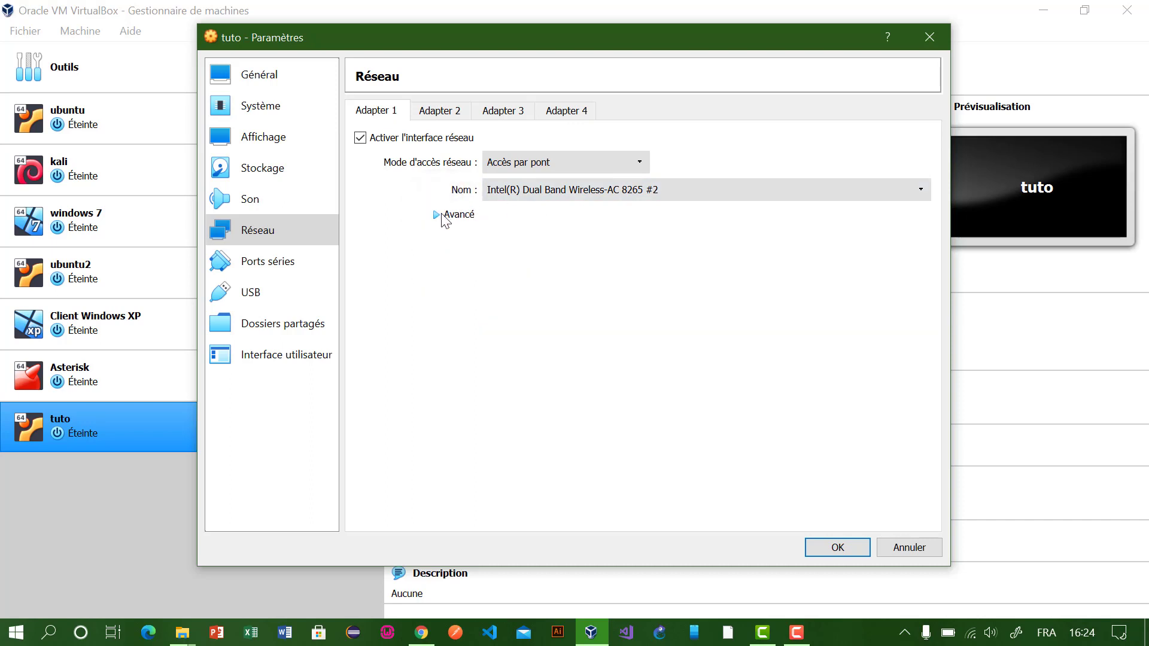
click(443, 217)
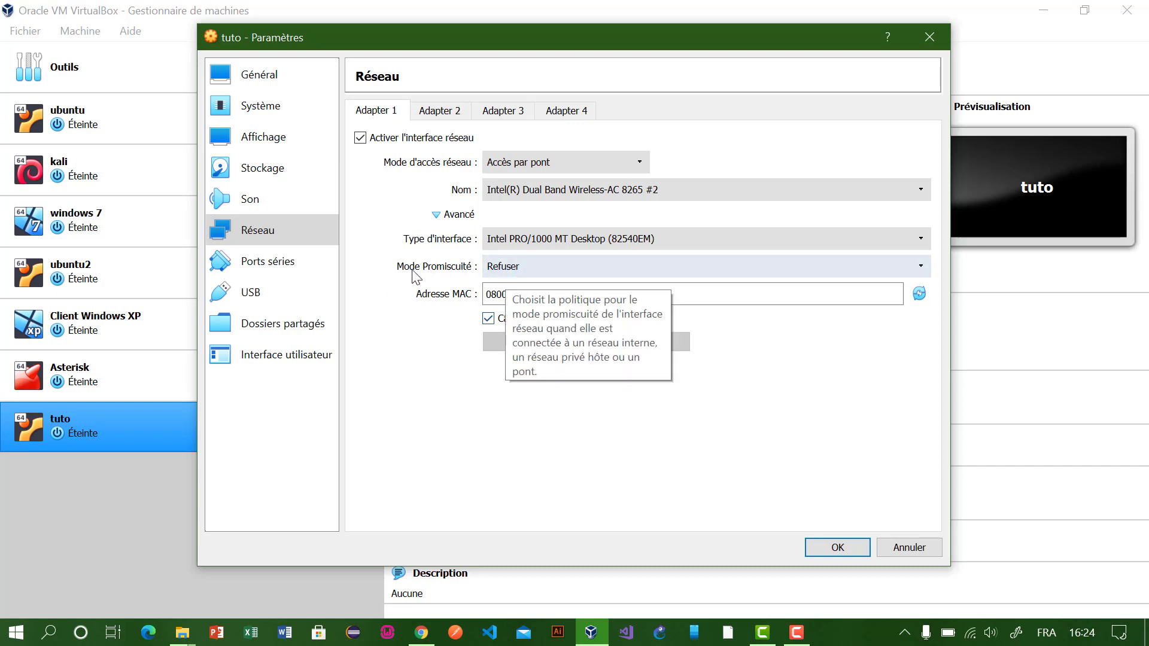
click(506, 273)
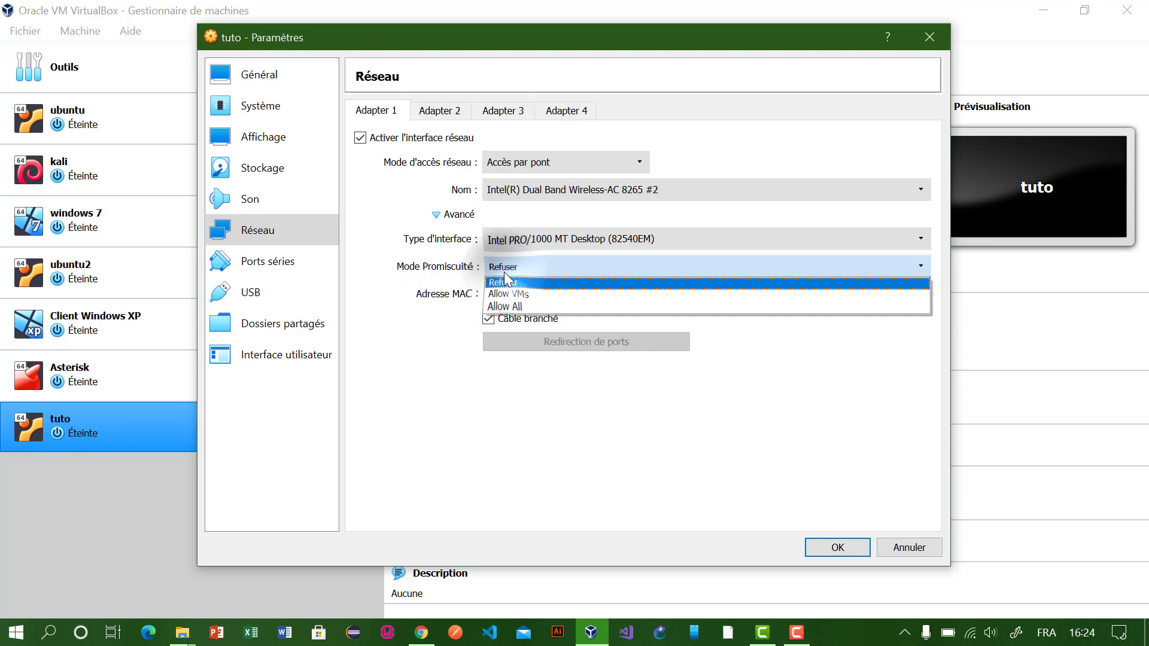
click(507, 308)
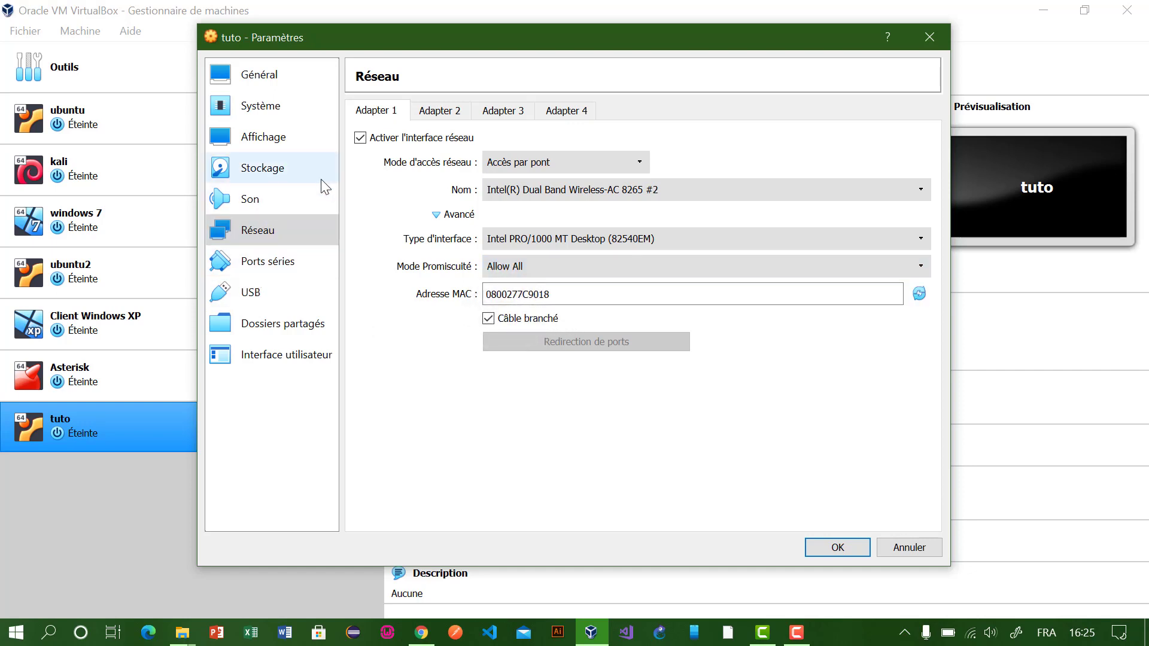
Step: Set the display scale factor to 150%, then browse the other settings pages to Son
click(268, 146)
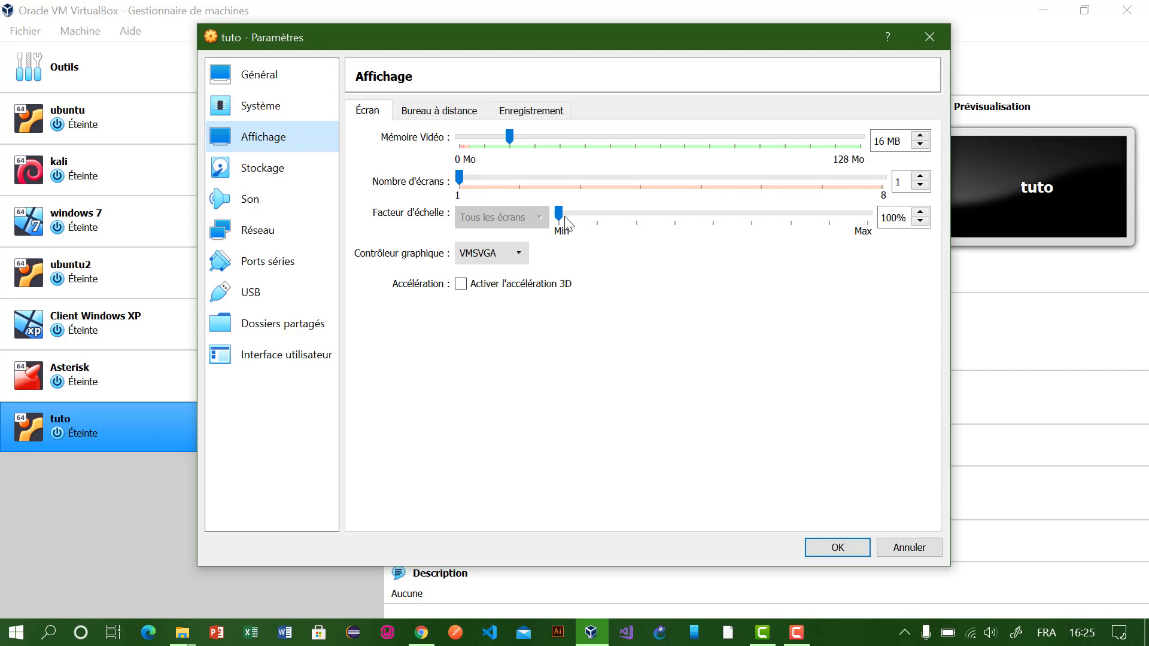
click(639, 220)
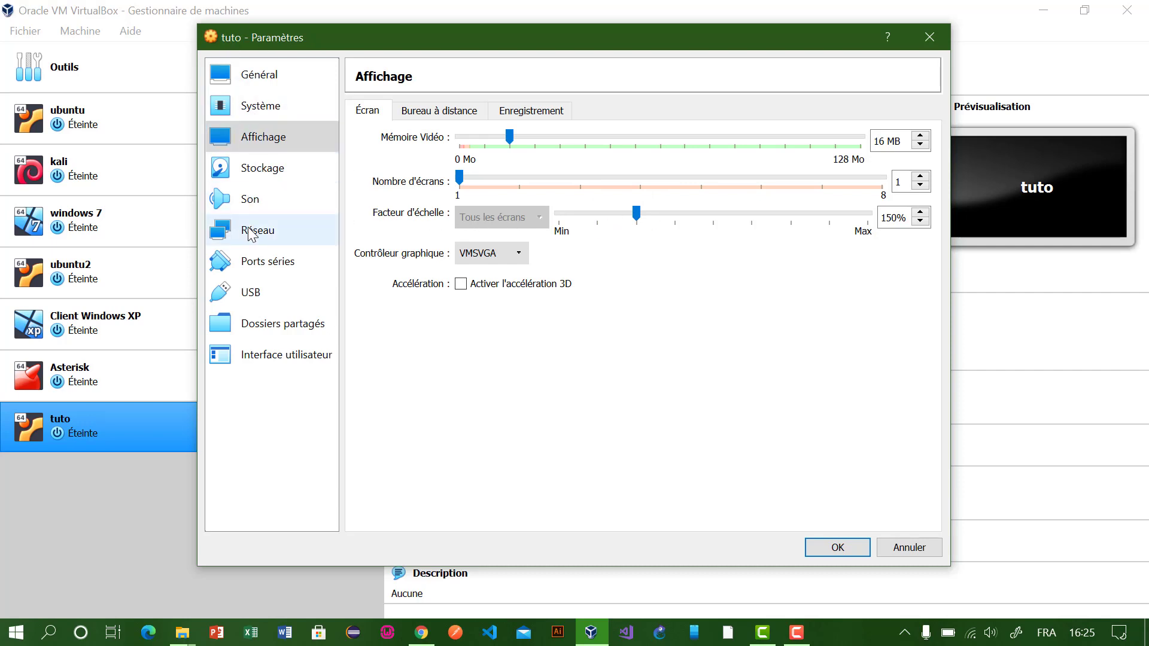
click(243, 326)
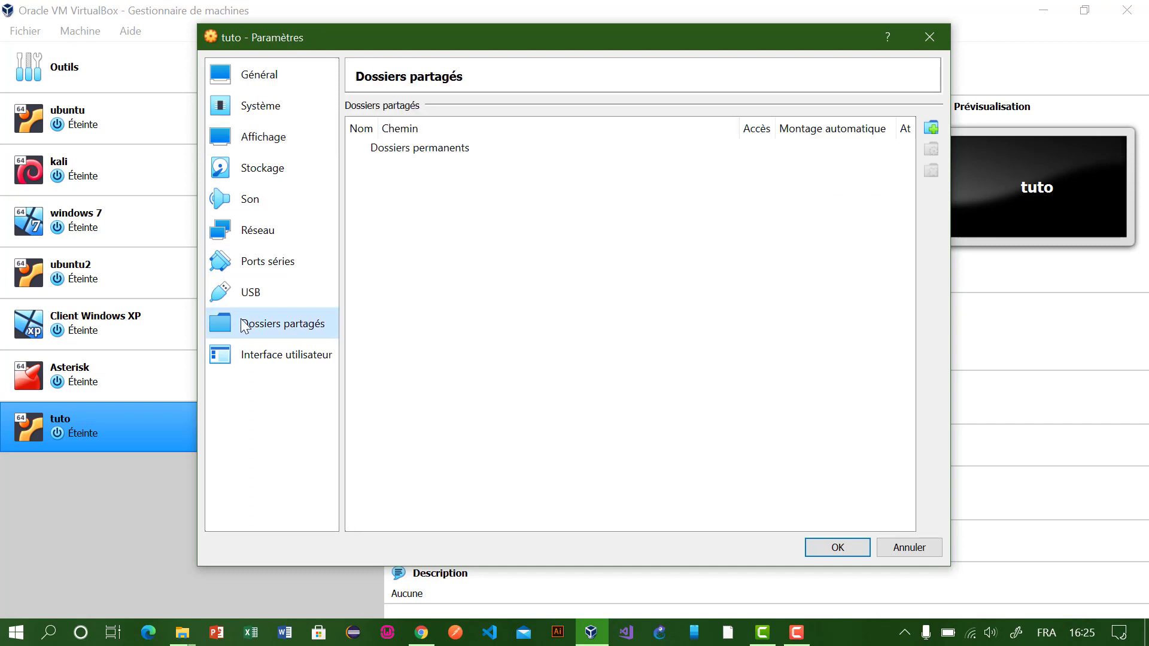
click(250, 299)
click(276, 263)
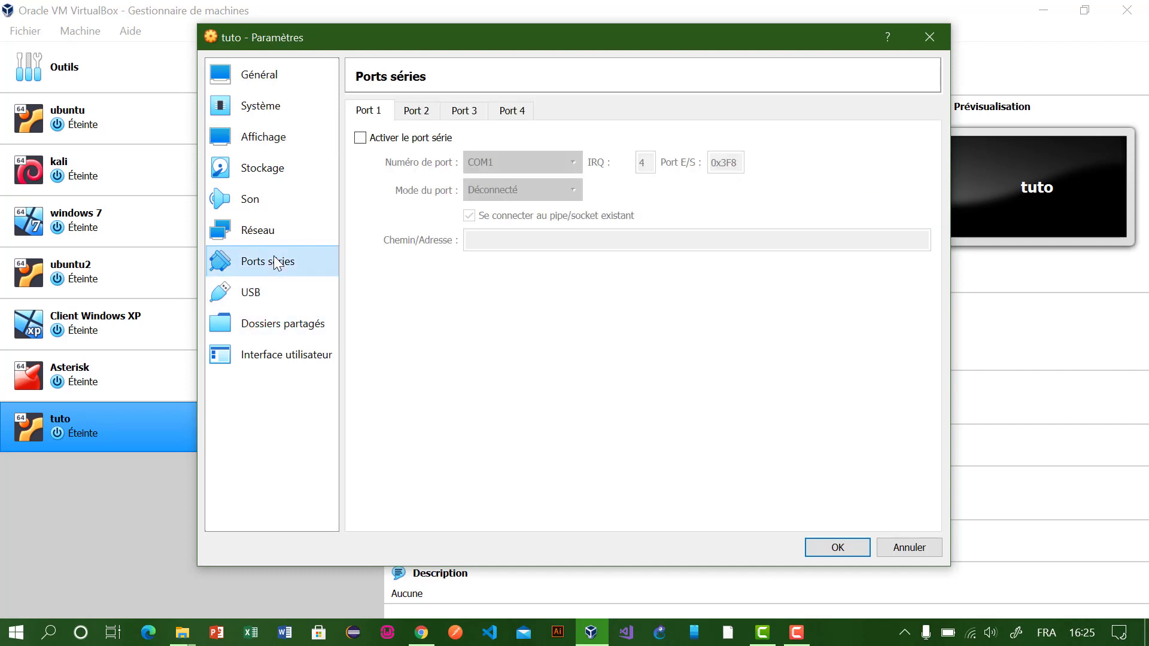
click(288, 233)
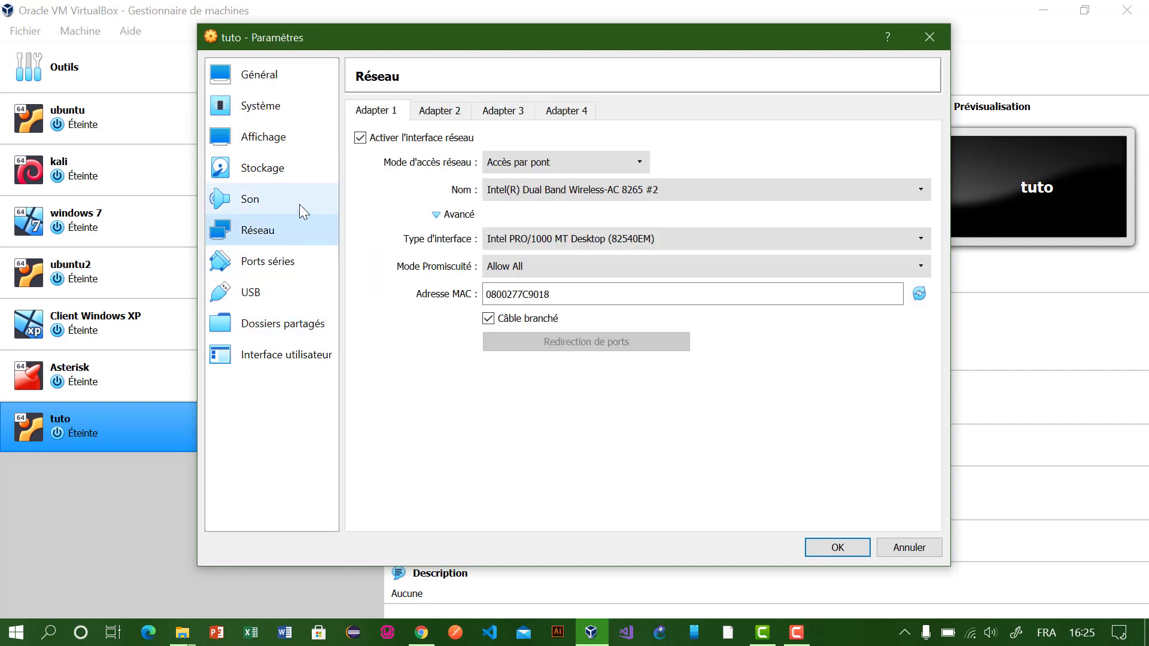
click(275, 188)
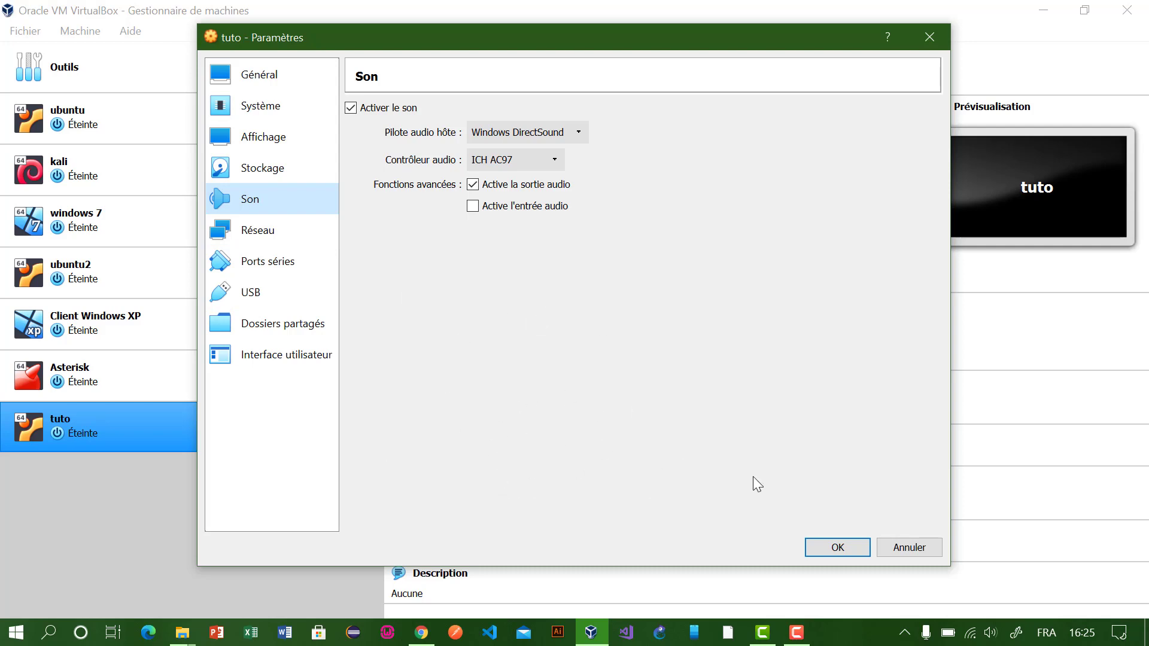
Step: Save tuto's settings with OK and start the VM
click(818, 546)
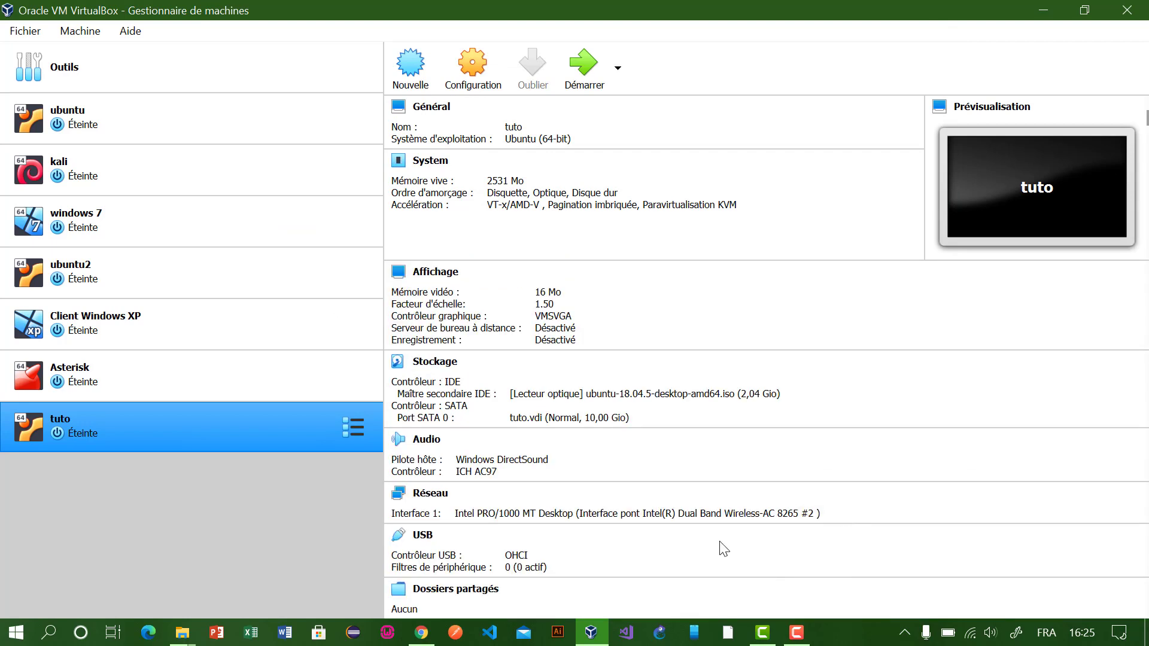
click(584, 65)
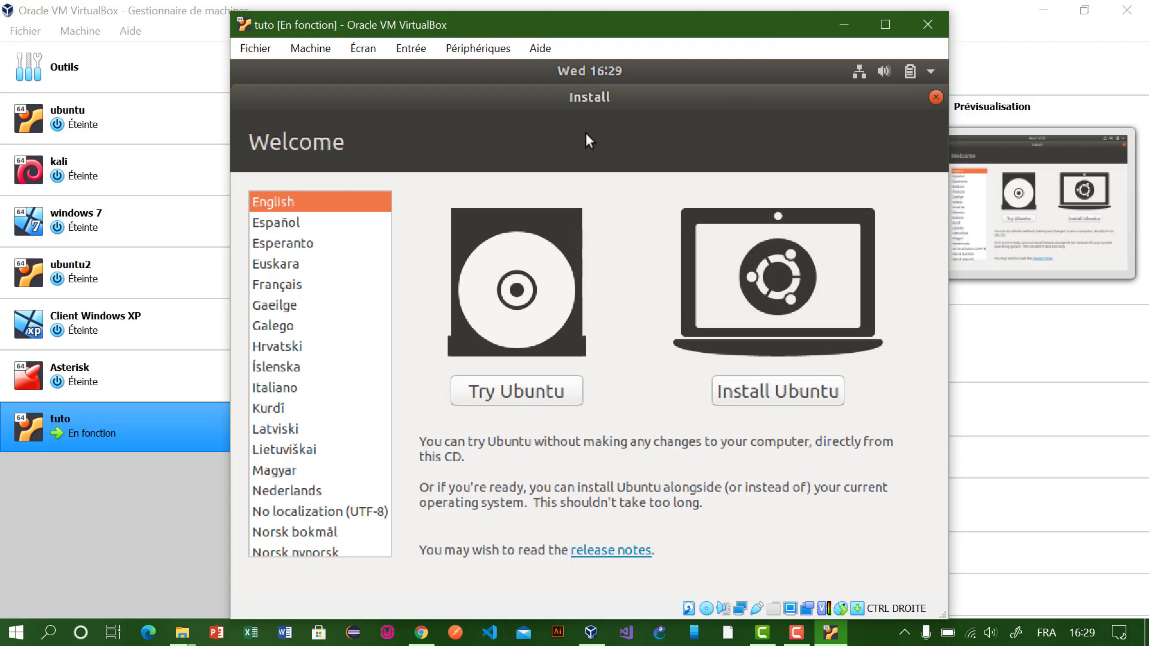
Step: Choose Français as the installer language and proceed with Installer Ubuntu
click(277, 289)
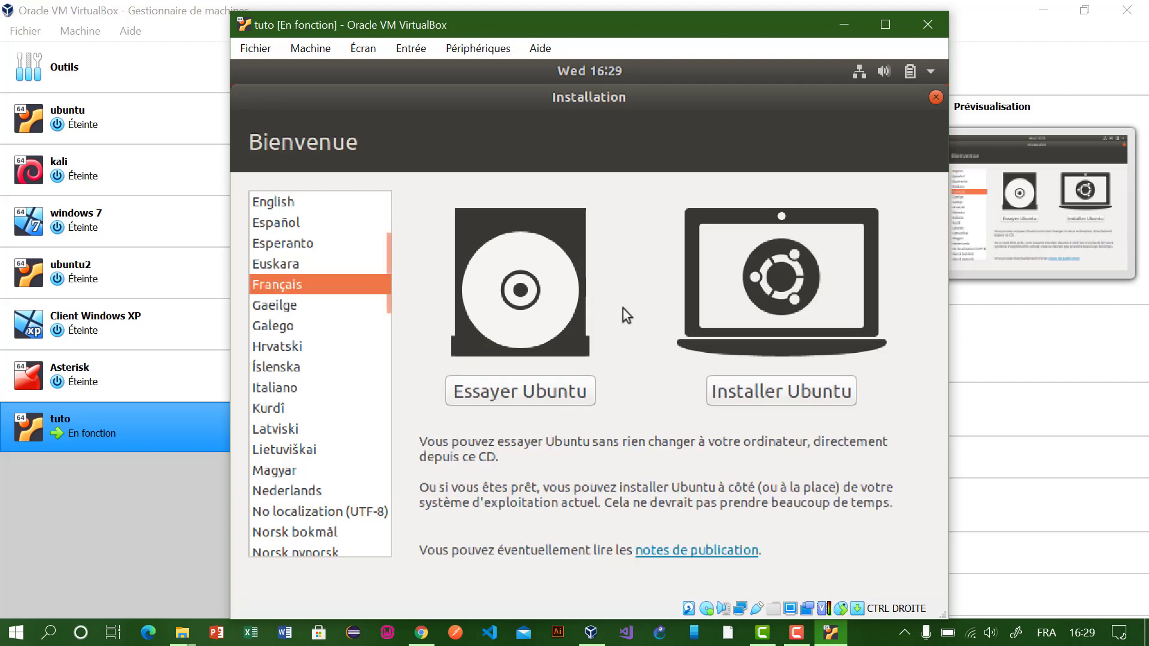
click(749, 397)
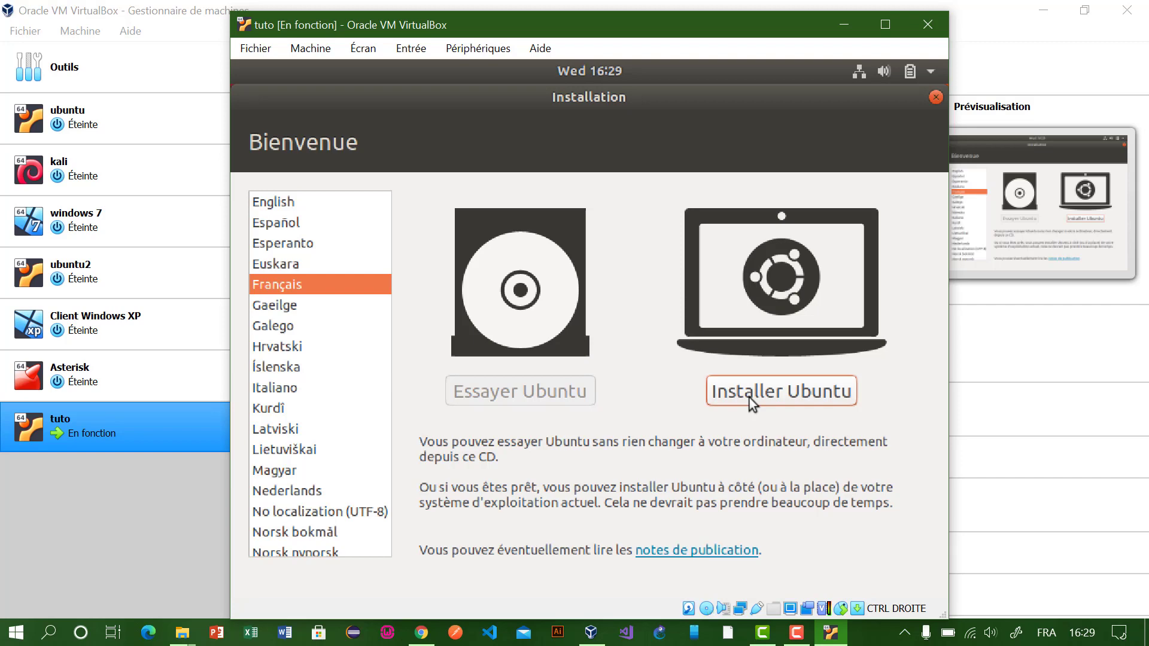
click(750, 397)
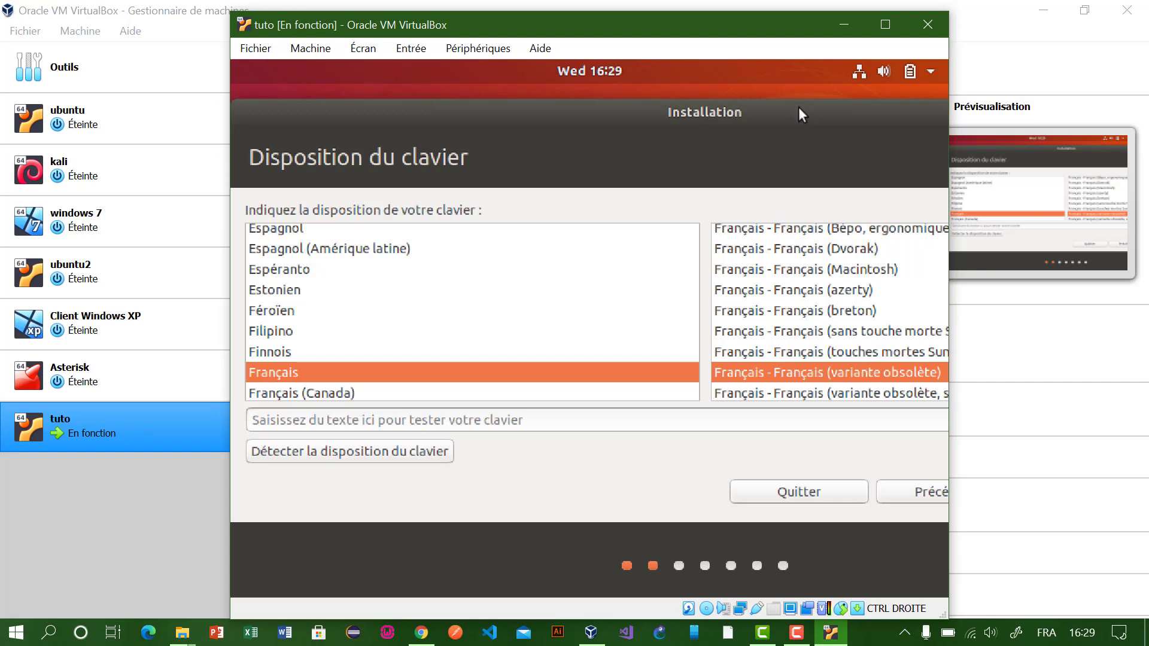
Step: Accept the French keyboard layout and confirm normal installation with update downloads
drag(799, 109, 597, 126)
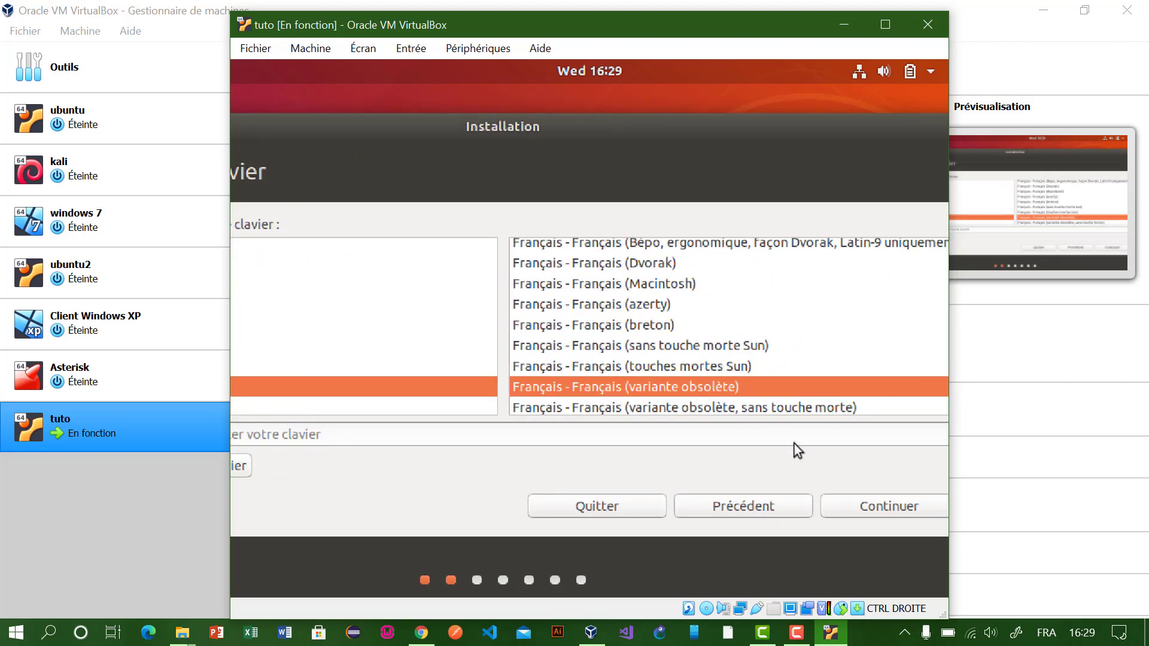
click(864, 511)
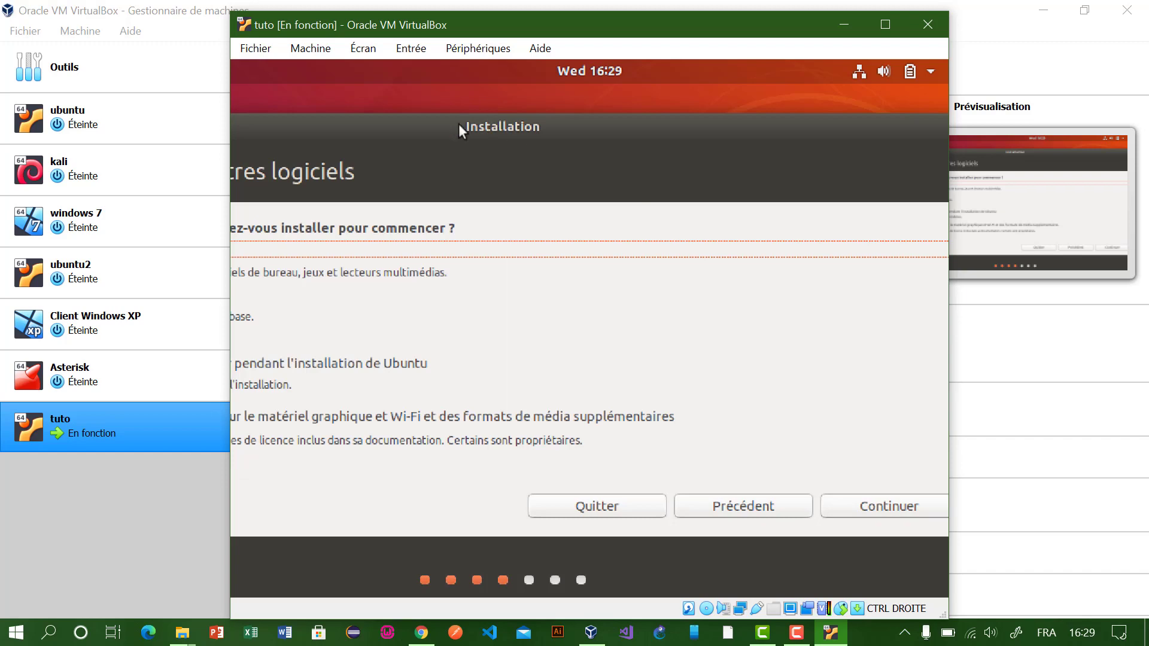
drag(458, 124, 687, 112)
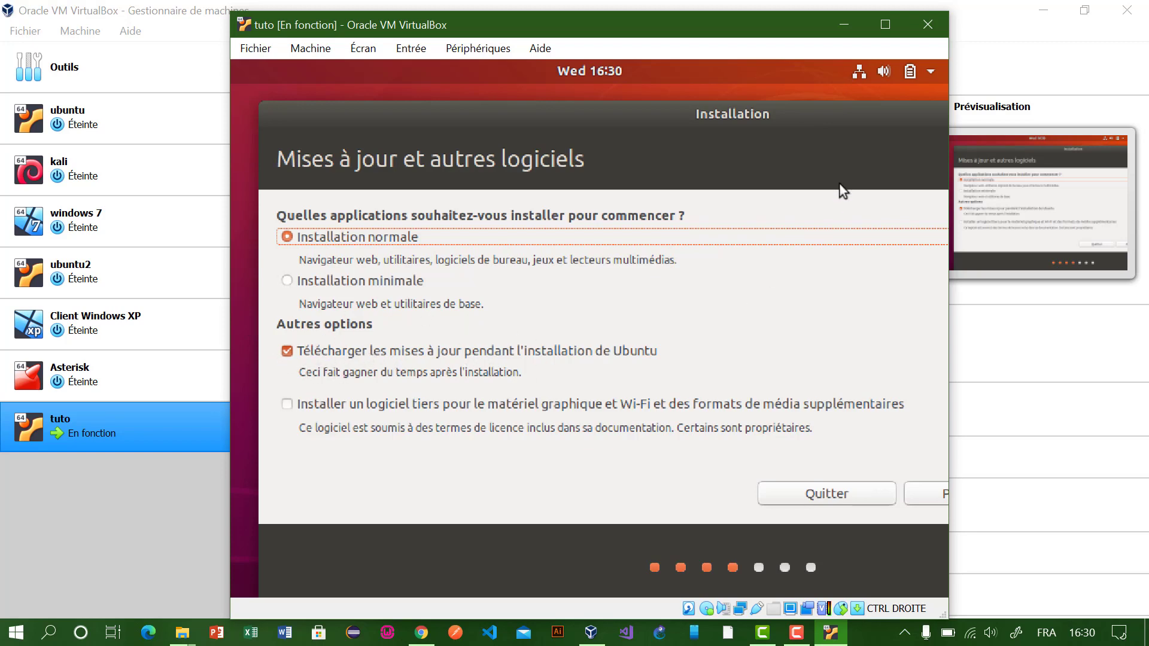
drag(846, 116, 539, 137)
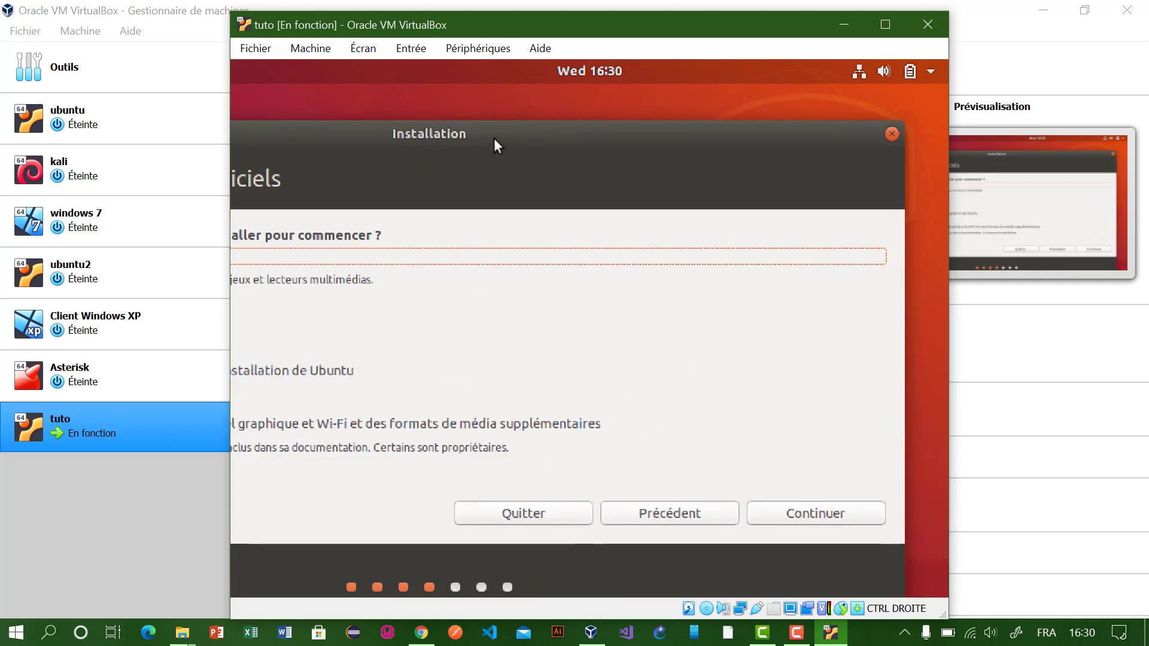
mouse_move(476, 132)
mouse_down()
mouse_move(522, 134)
mouse_move(474, 138)
mouse_up()
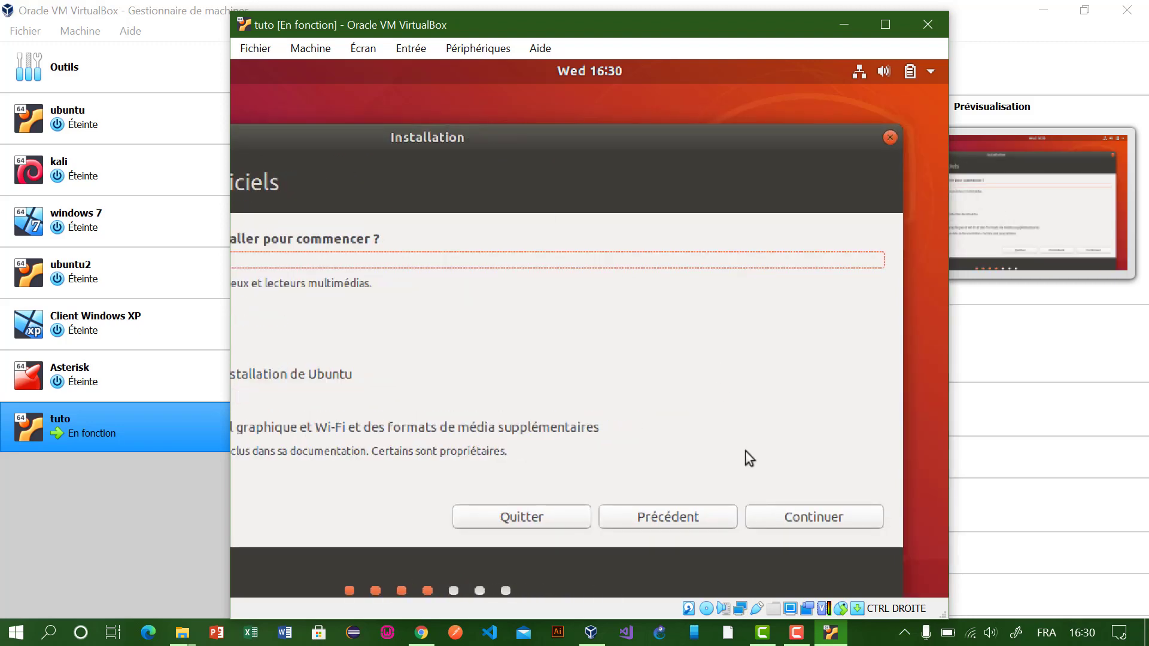
click(773, 521)
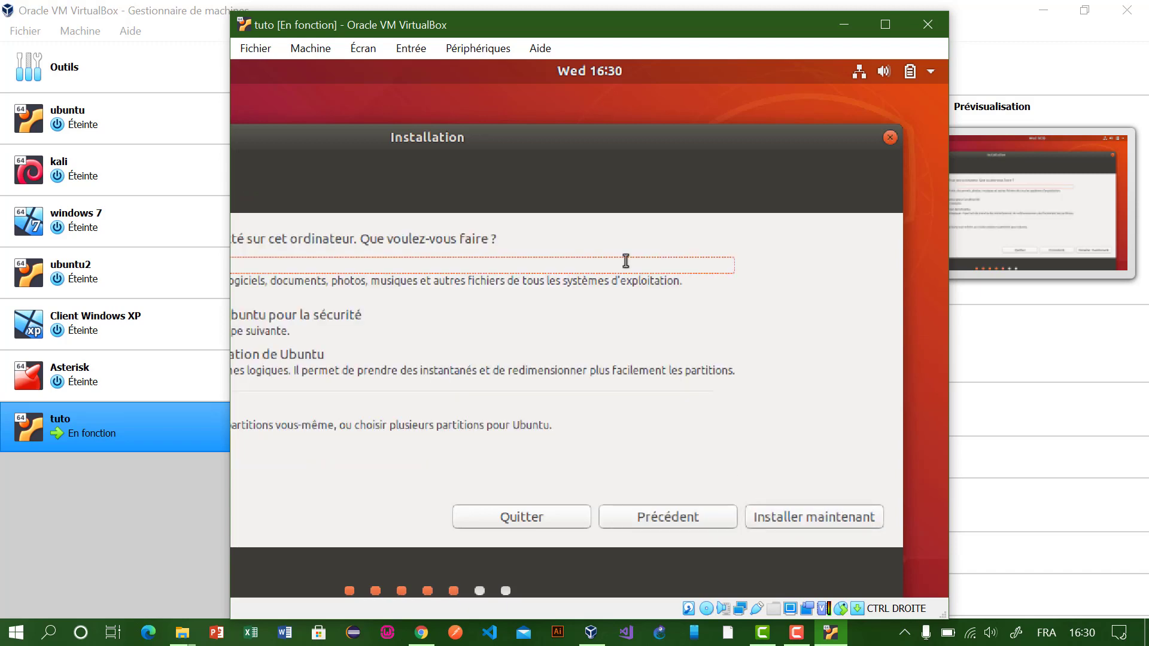
Step: Erase the disk and install Ubuntu now, confirming the partition changes to be written
drag(503, 141, 786, 139)
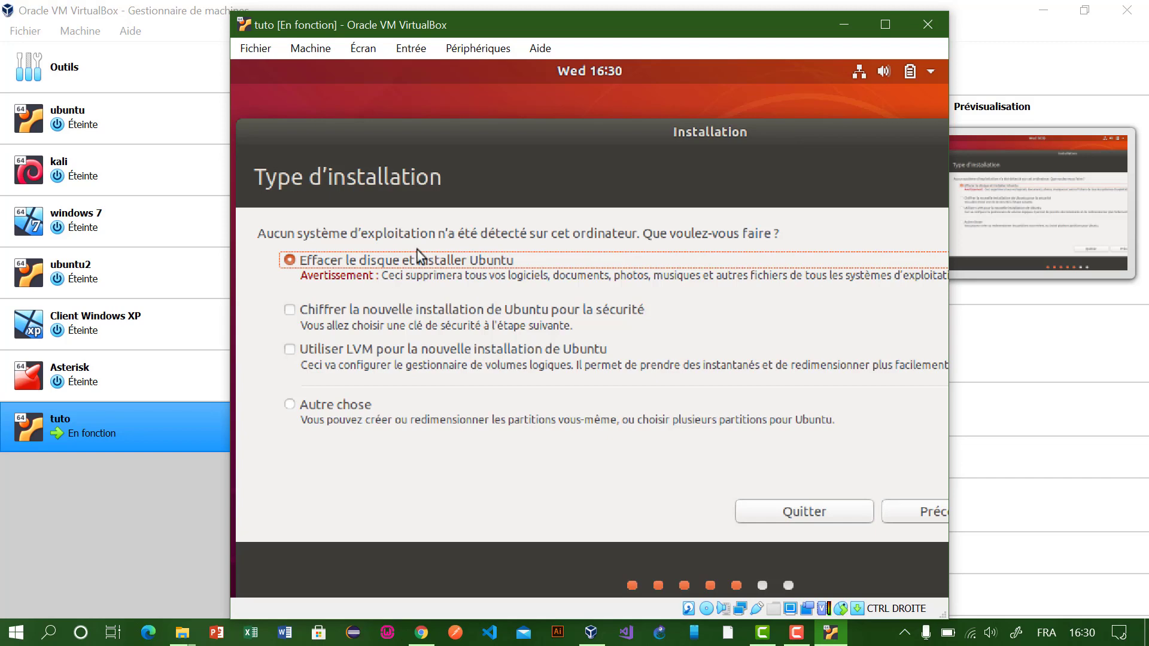
drag(777, 137, 490, 107)
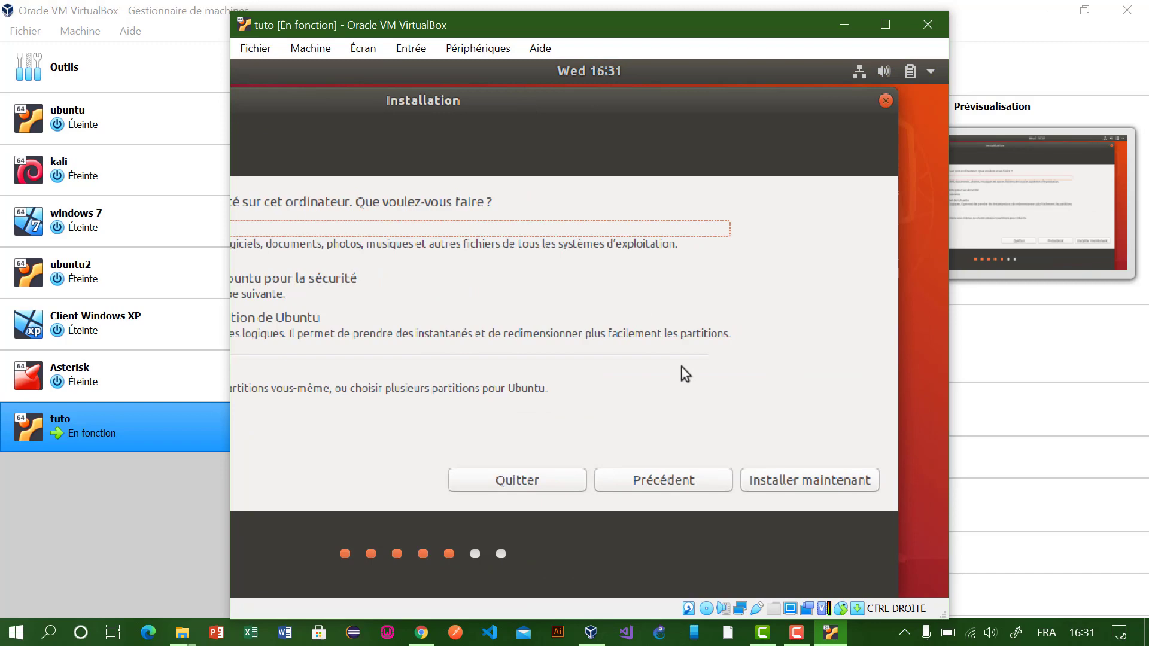
click(794, 486)
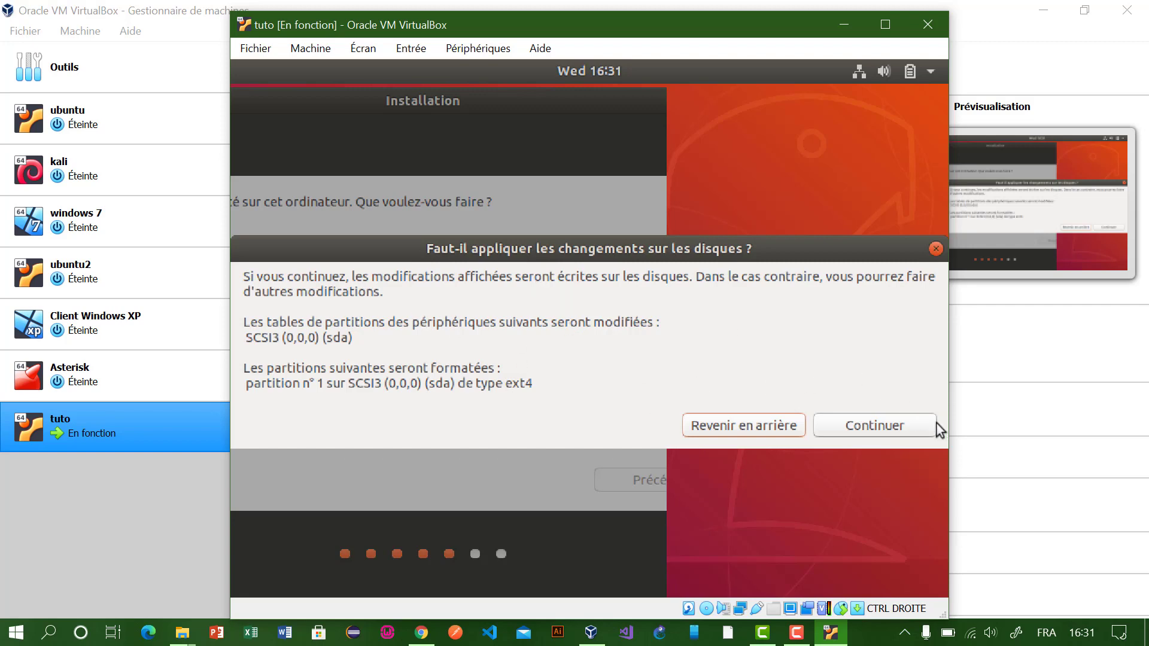
click(860, 430)
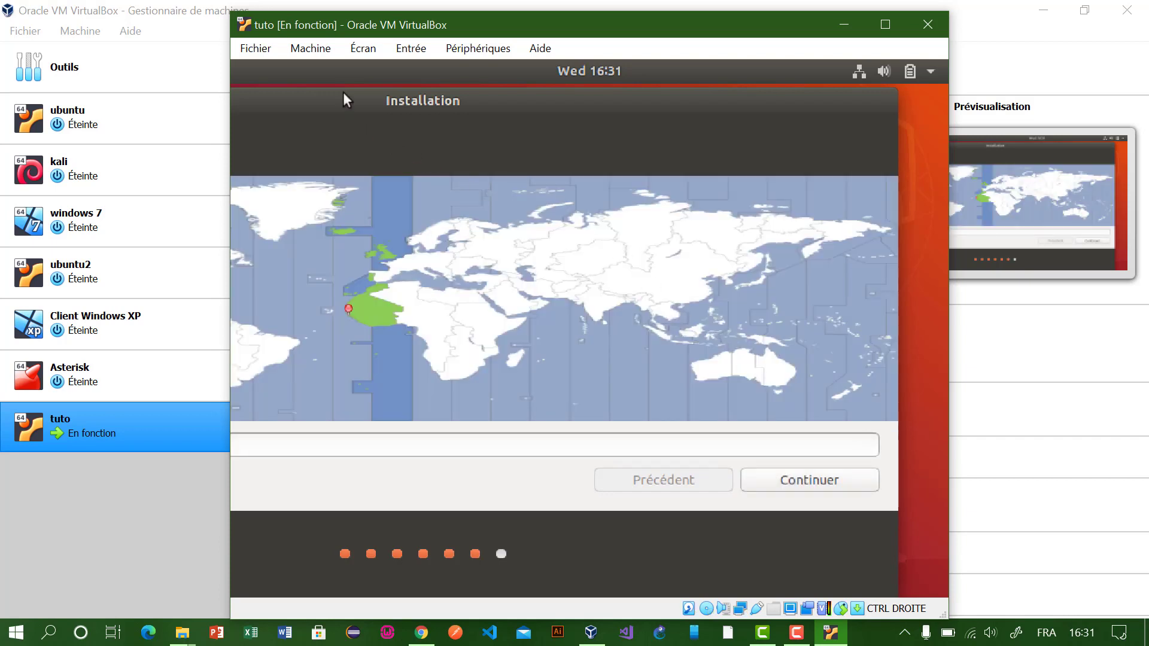
Step: Accept the West Africa time zone on the location map and continue
drag(343, 98, 759, 125)
drag(691, 139, 346, 113)
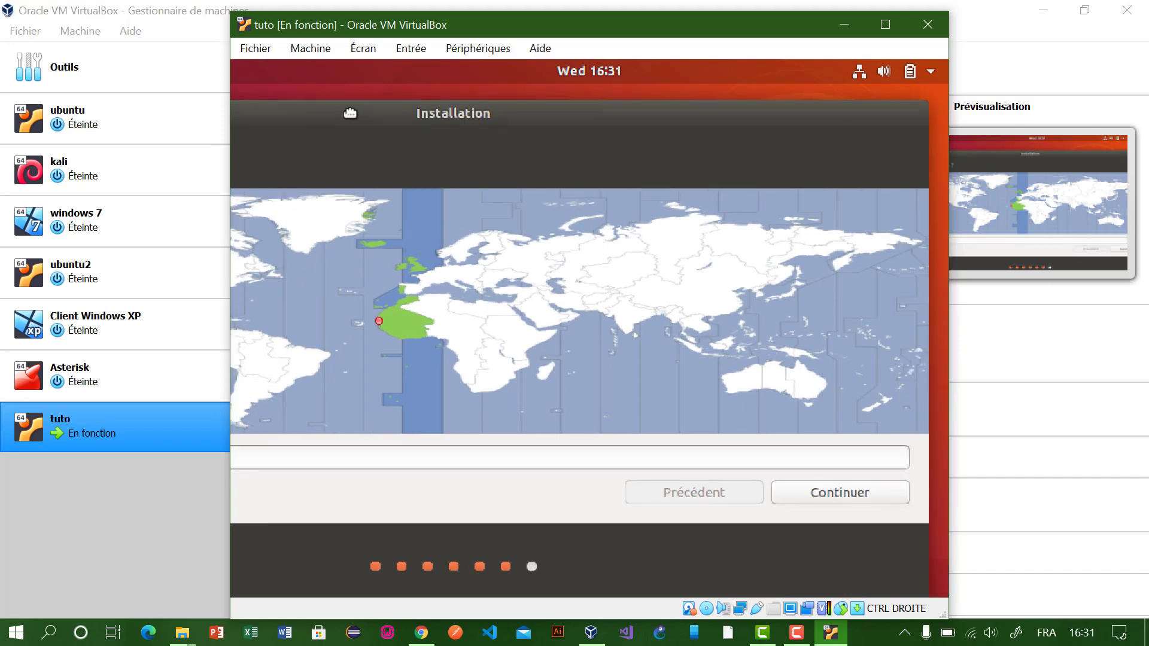
click(791, 494)
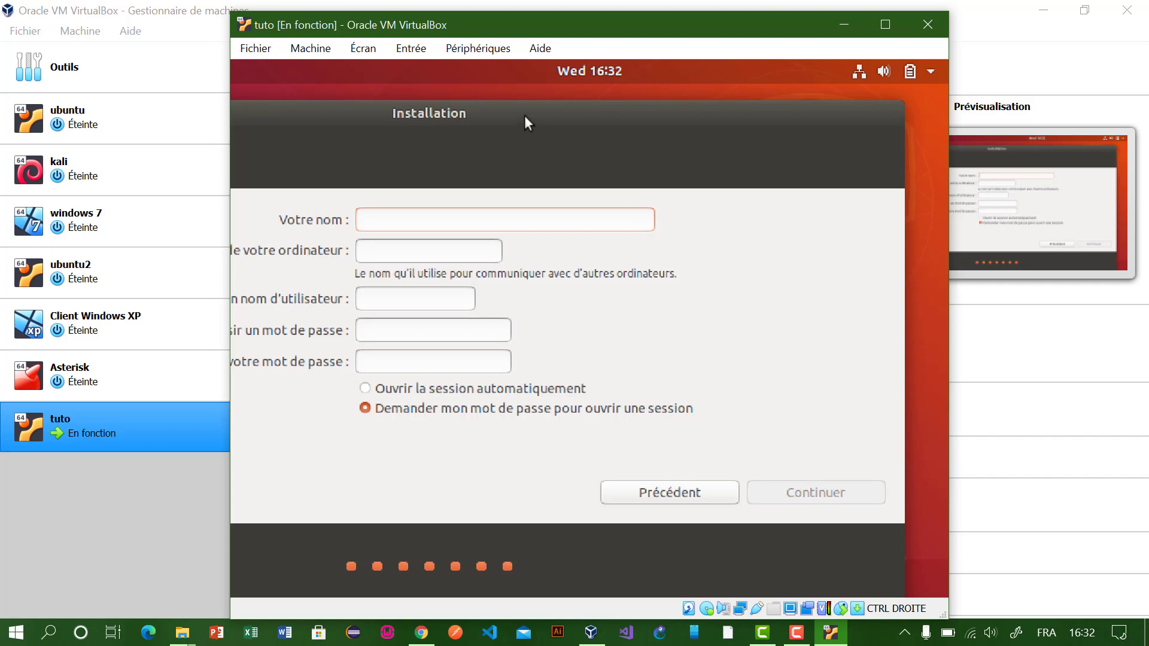
Step: Enter the user's full name and a shortened computer name, keeping the suggested username
drag(534, 112, 622, 108)
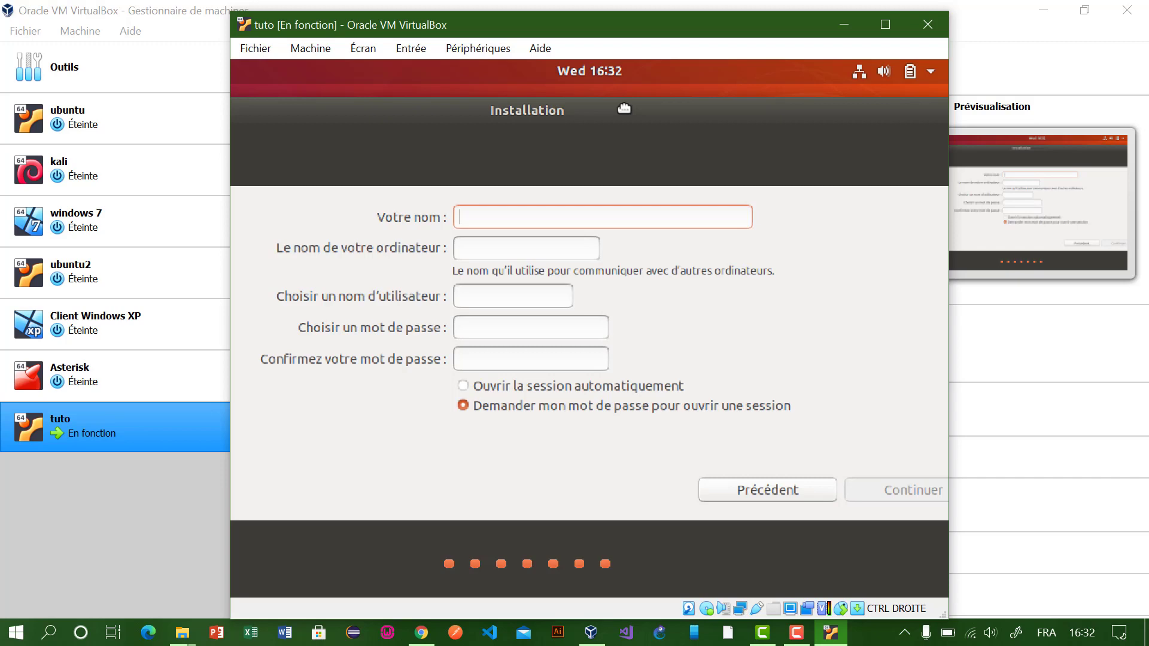
text(Askia Mou)
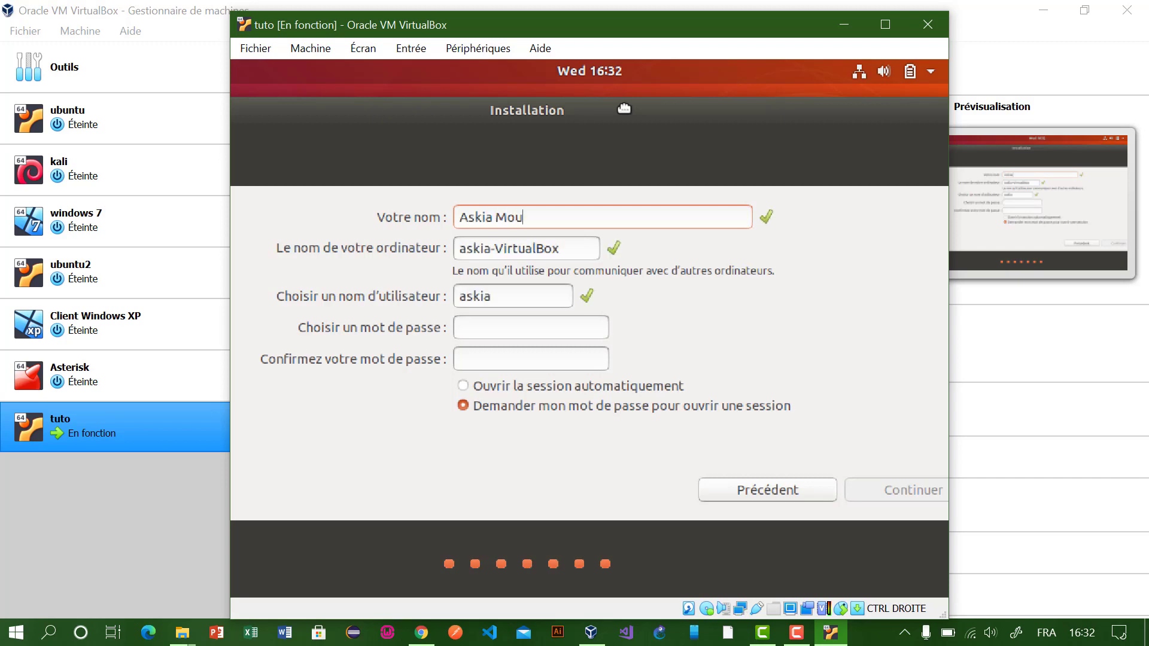
text(hamed)
key(Tab)
text(askia)
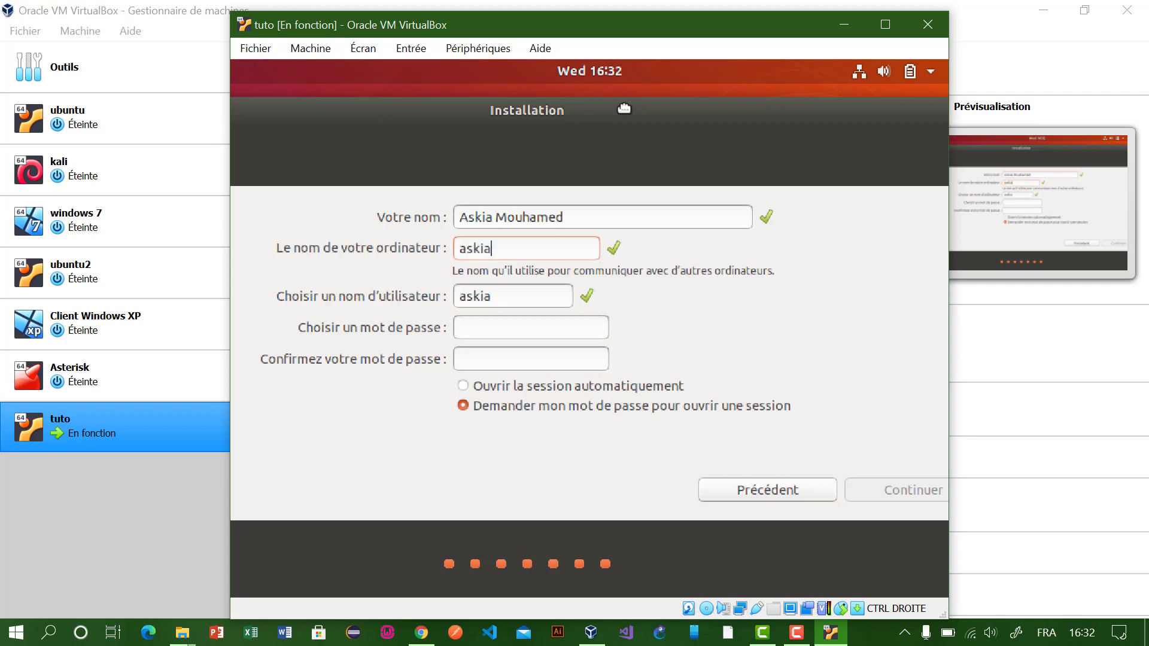
key(Tab)
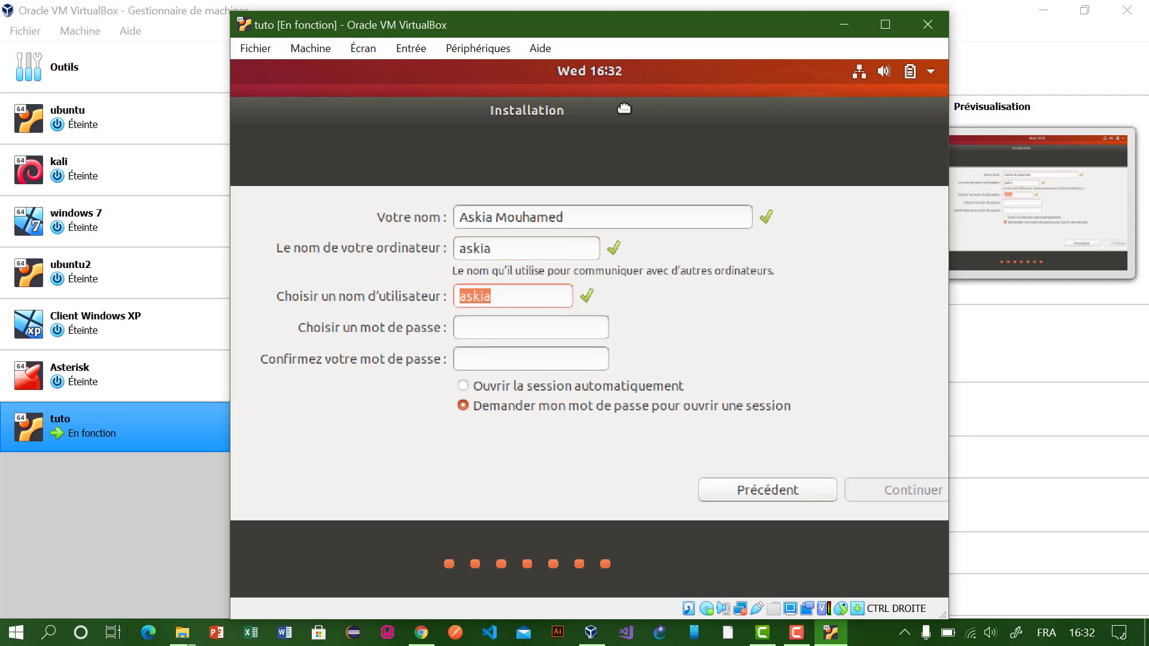
Step: Enter and confirm a six-character account password, then continue the installation
text(123456)
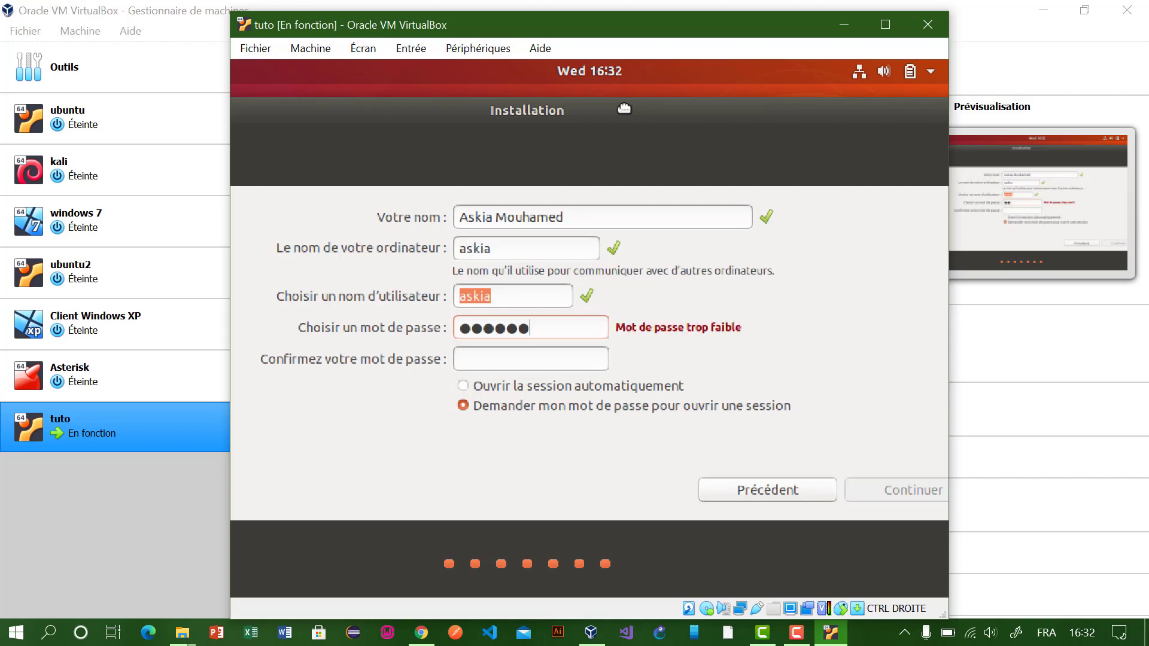
key(Tab)
text(123456)
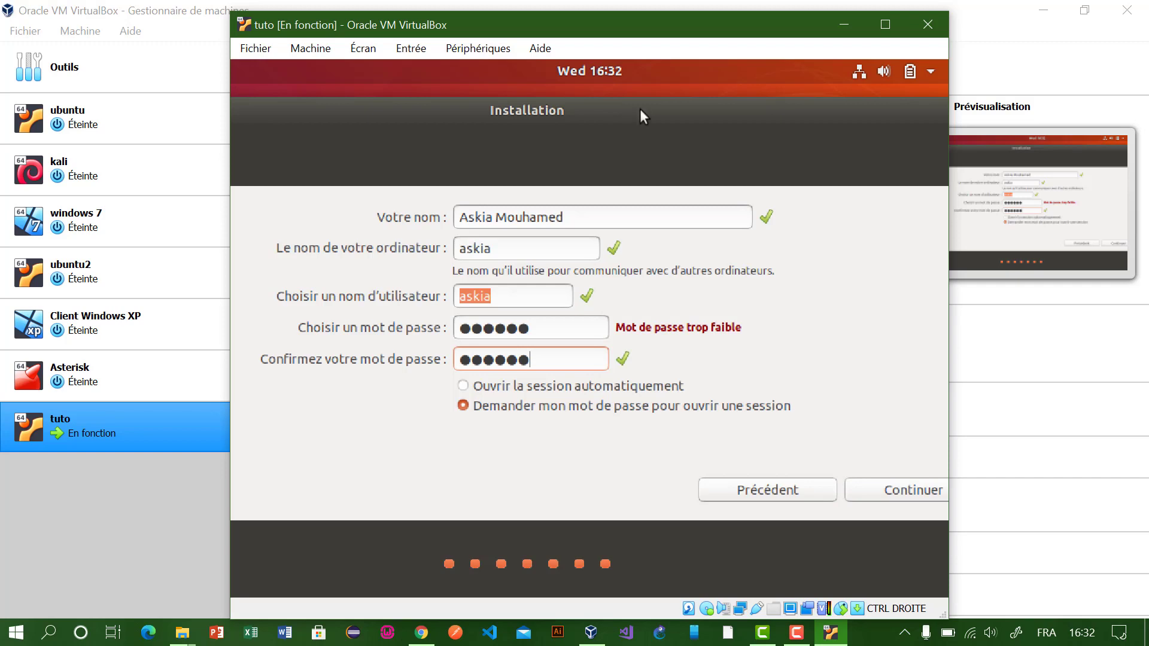
drag(649, 115, 508, 111)
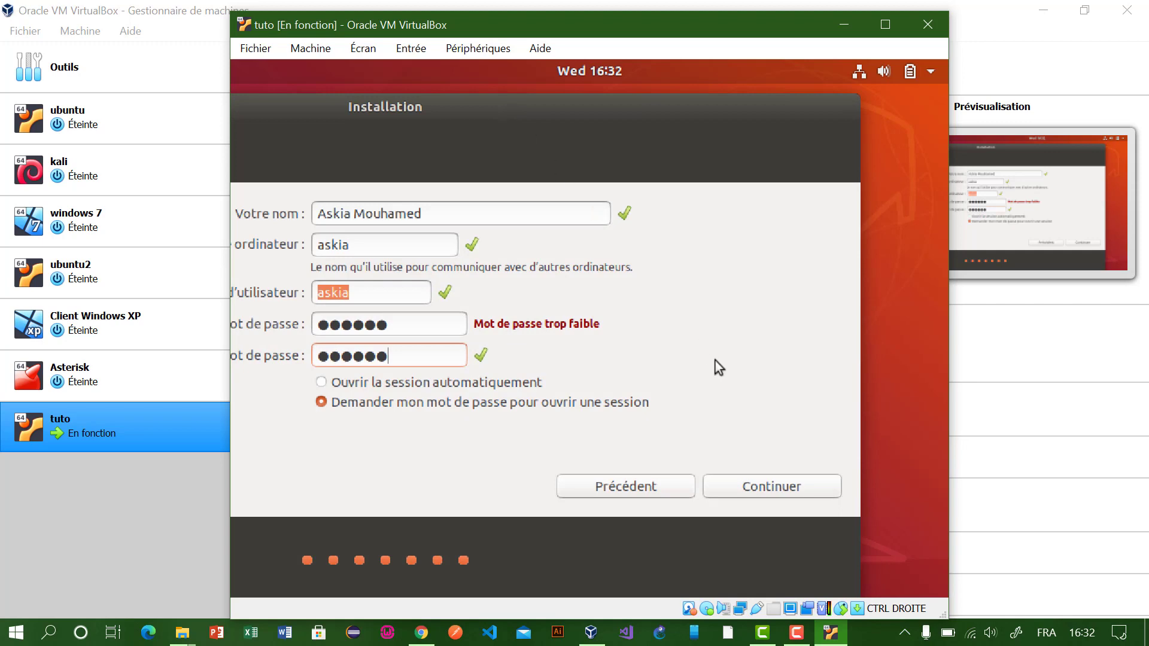
click(762, 481)
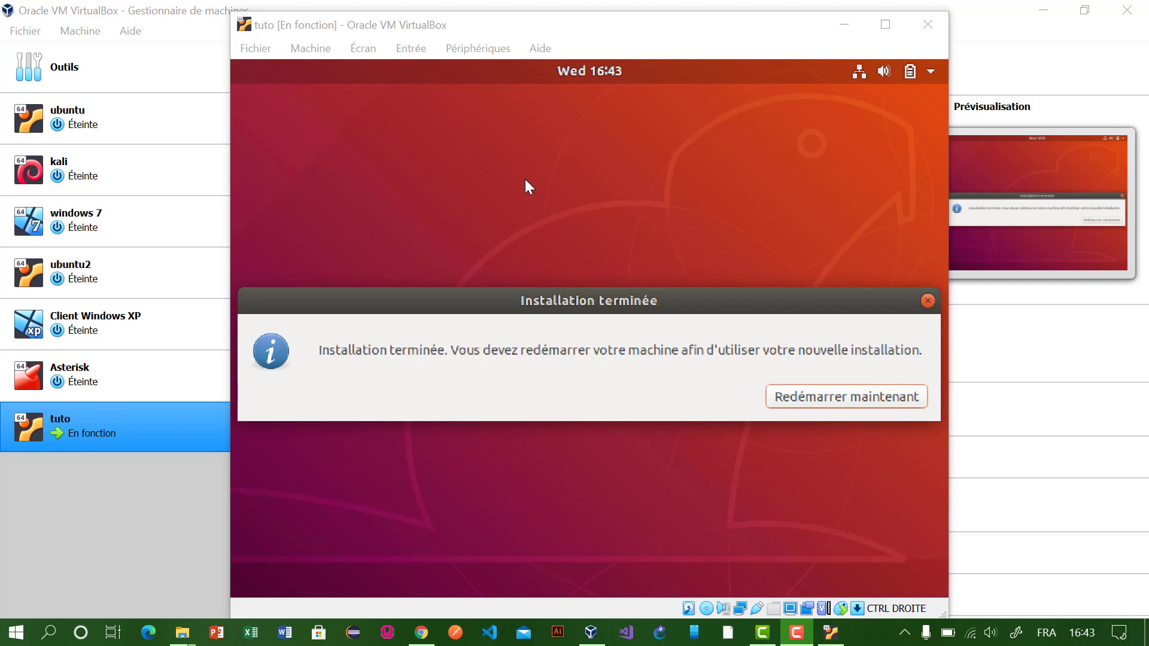
Step: Restart the VM now that Ubuntu's installation has finished
key(Return)
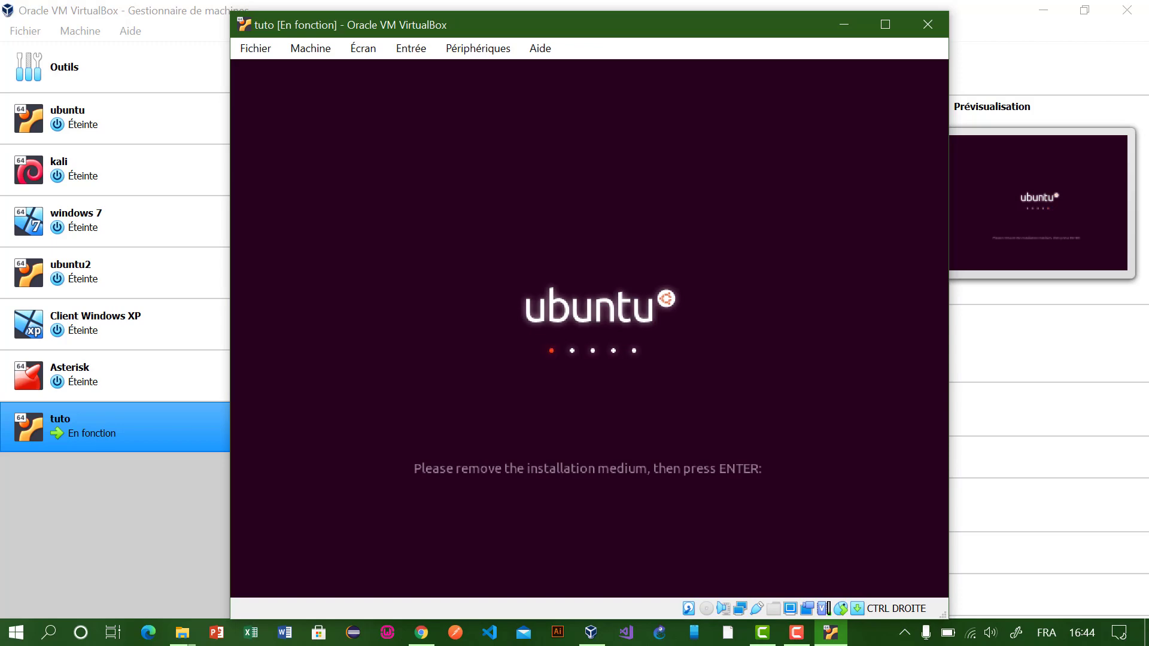
Step: Confirm the installation medium is removed to boot Ubuntu, and dismiss the mouse-integration notice
key(Return)
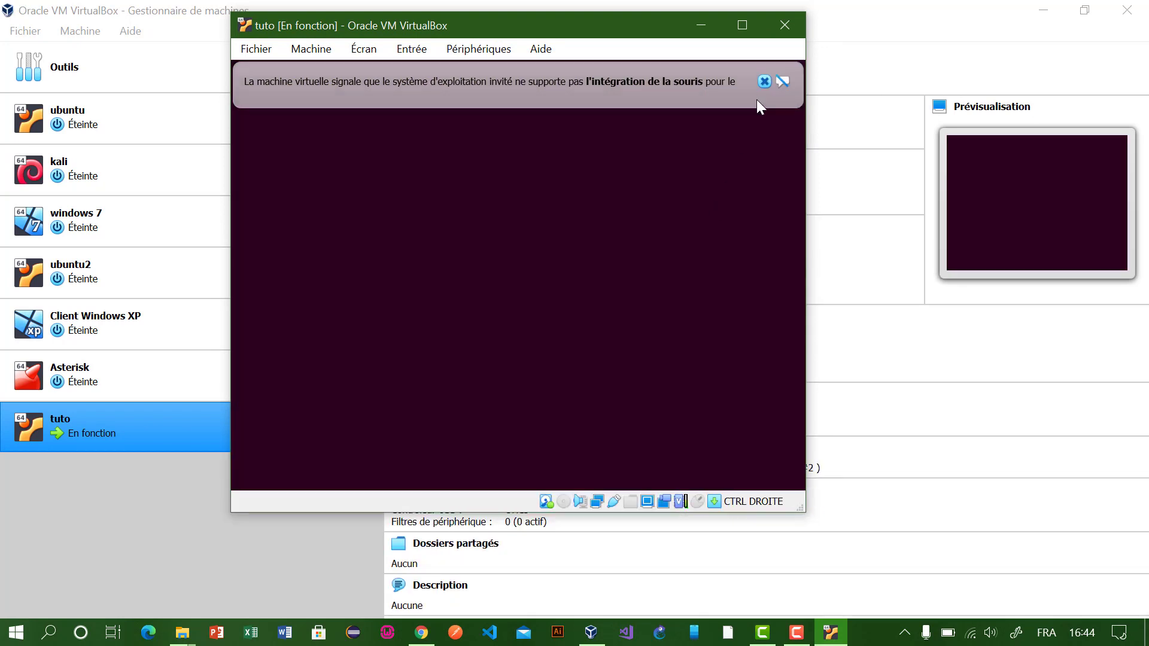
click(765, 80)
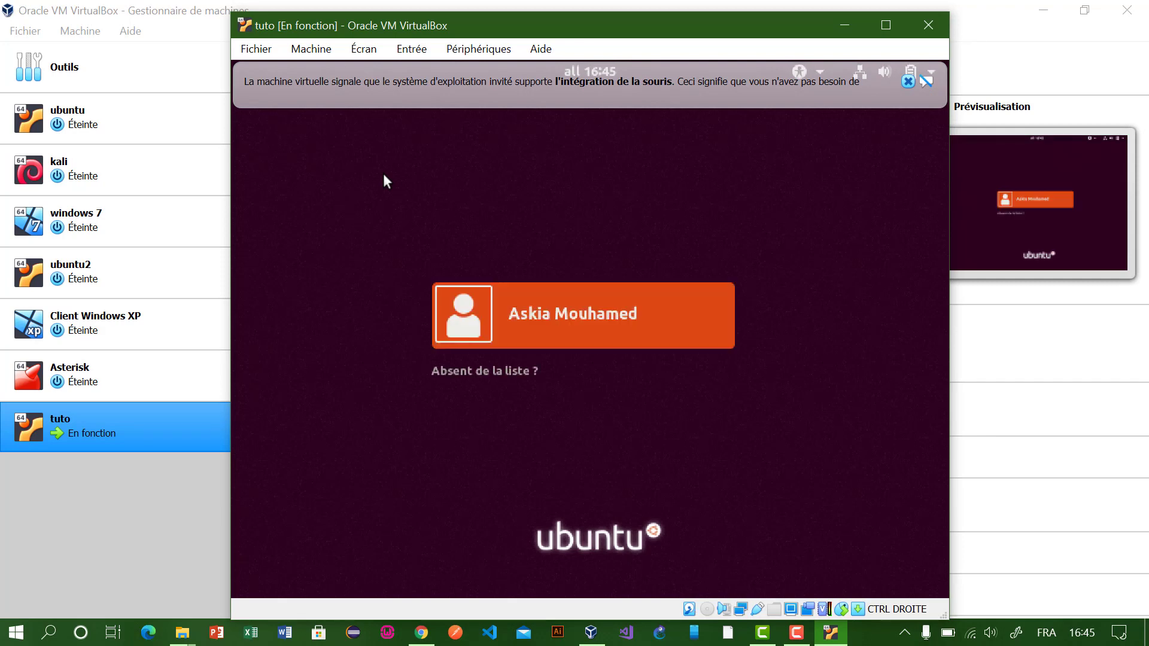
Step: Dismiss the notification bar and log in as the new user with the account password
click(907, 81)
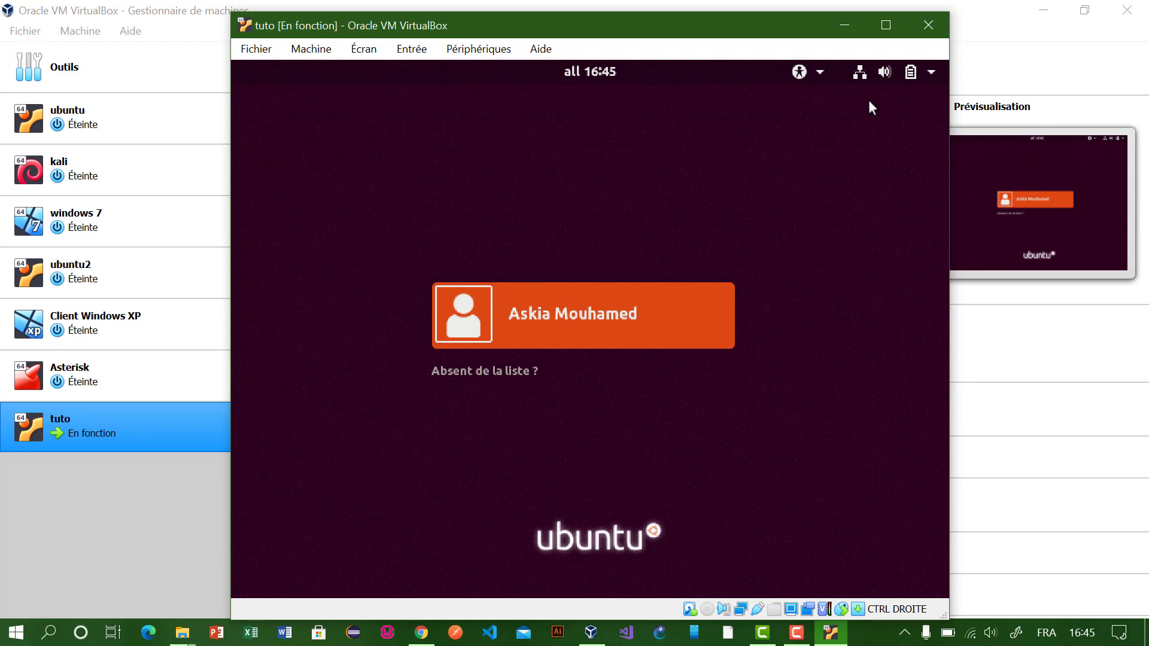
key(Return)
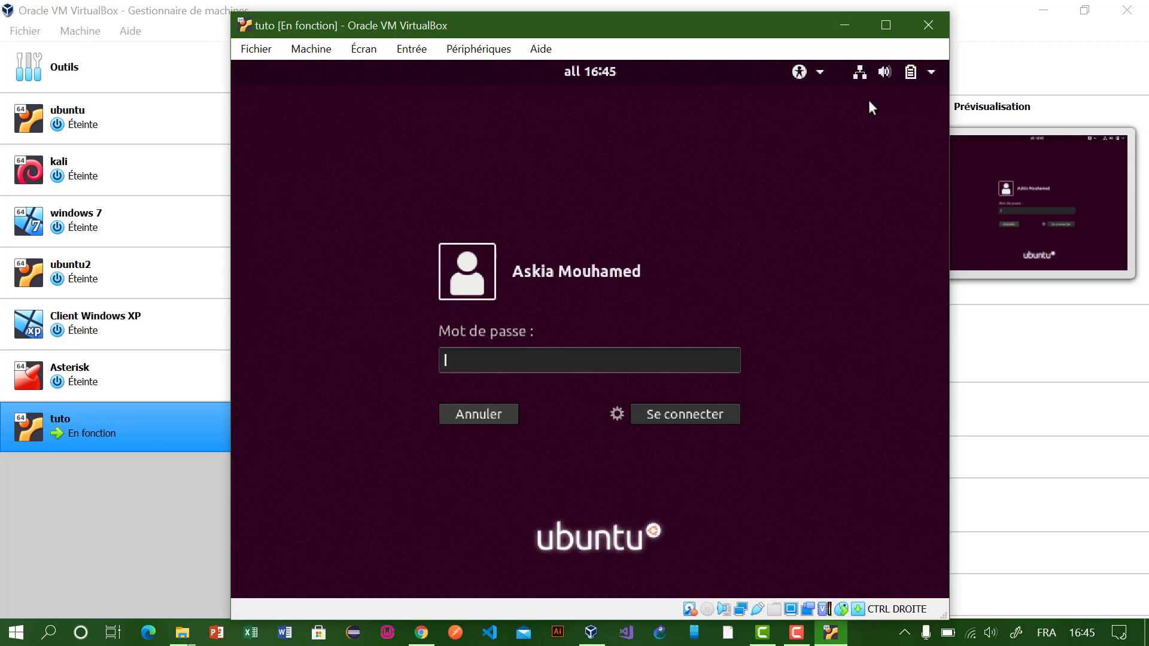
text(******)
key(Return)
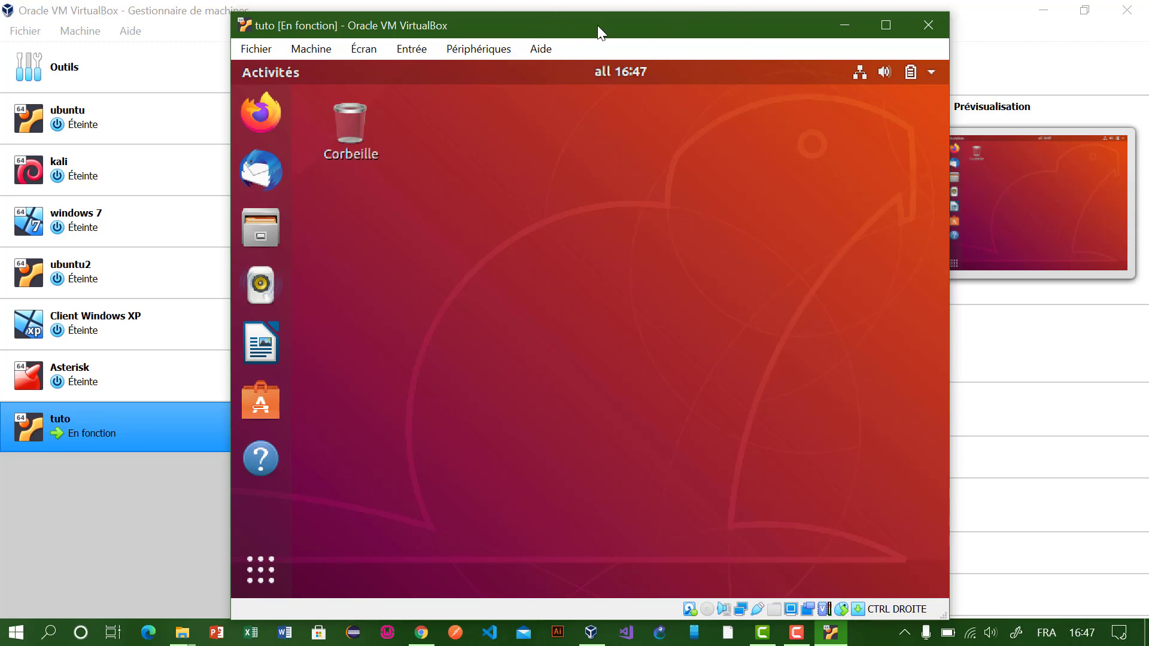
Step: Go through the welcome wizard's what's-new, Livepatch and usage pages without sending system info, and finish
drag(597, 26, 556, 7)
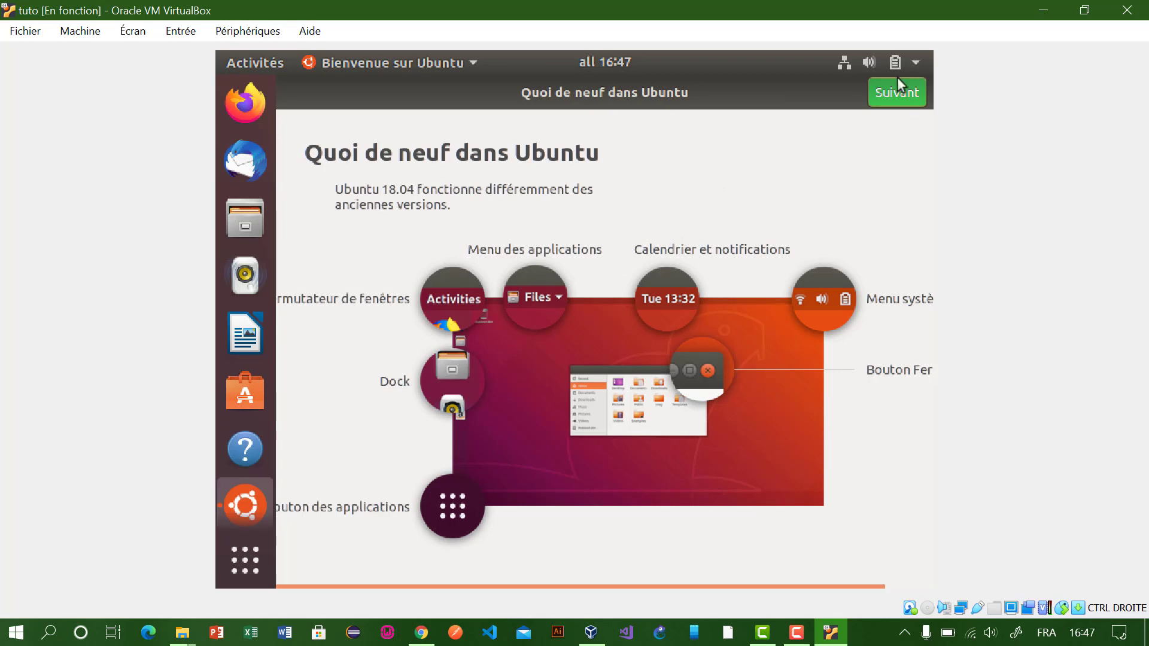
click(895, 95)
click(894, 94)
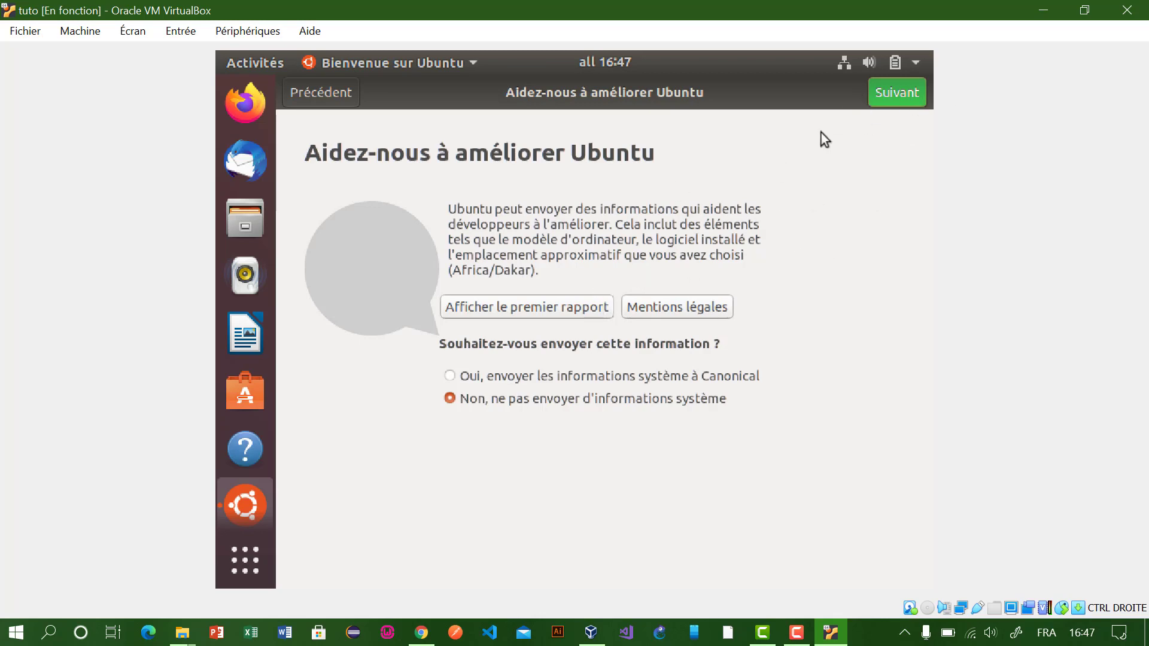
click(889, 99)
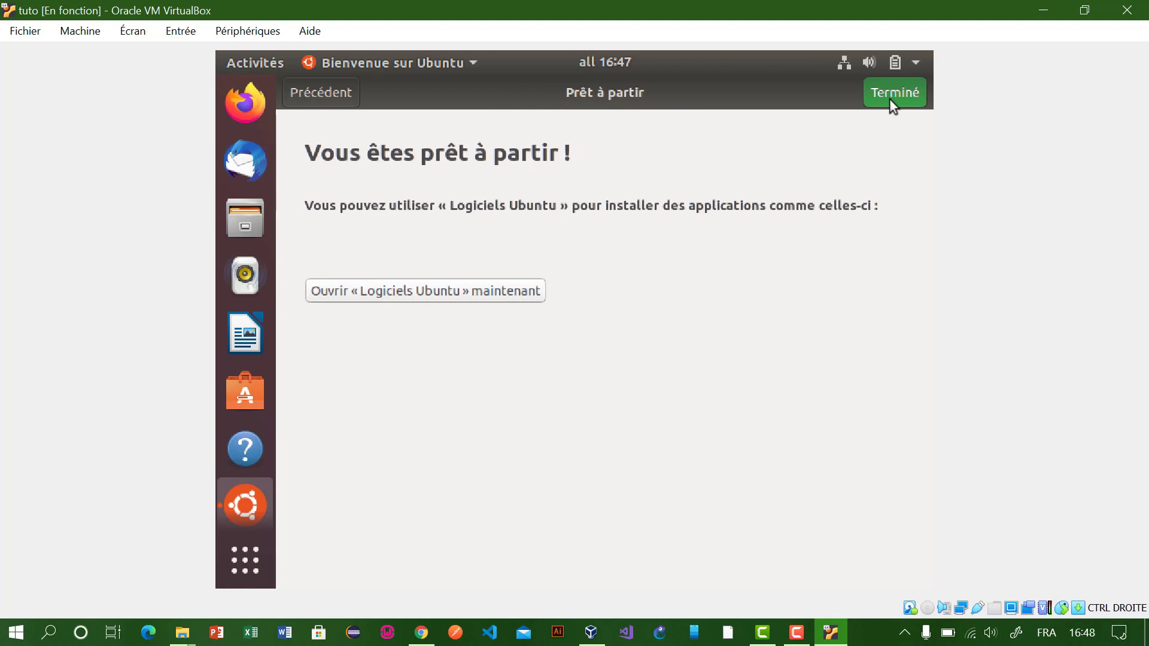
click(890, 100)
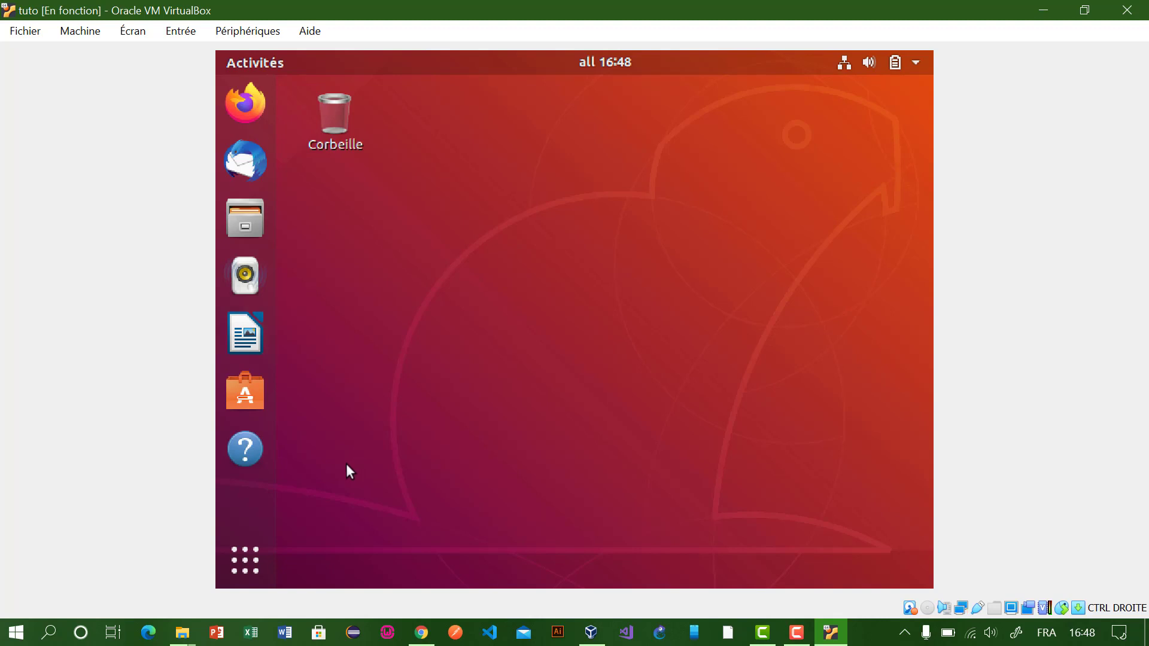
Step: Open and close the application grid, then close the Ubuntu 20.04.2 upgrade offer without upgrading
click(250, 562)
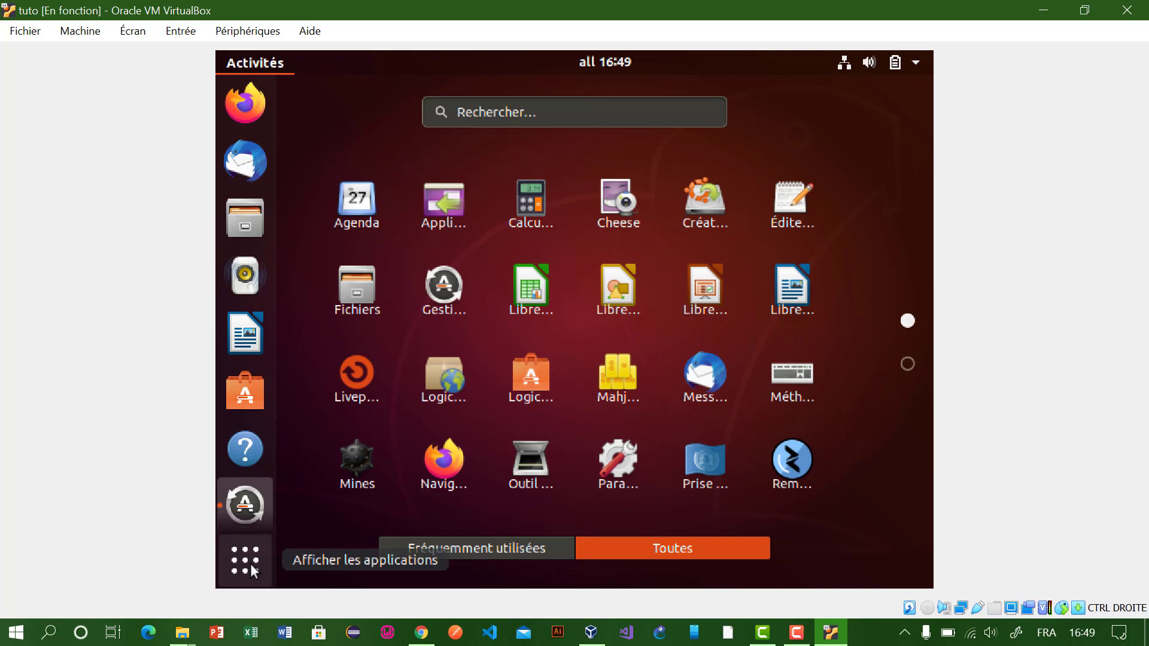
click(244, 560)
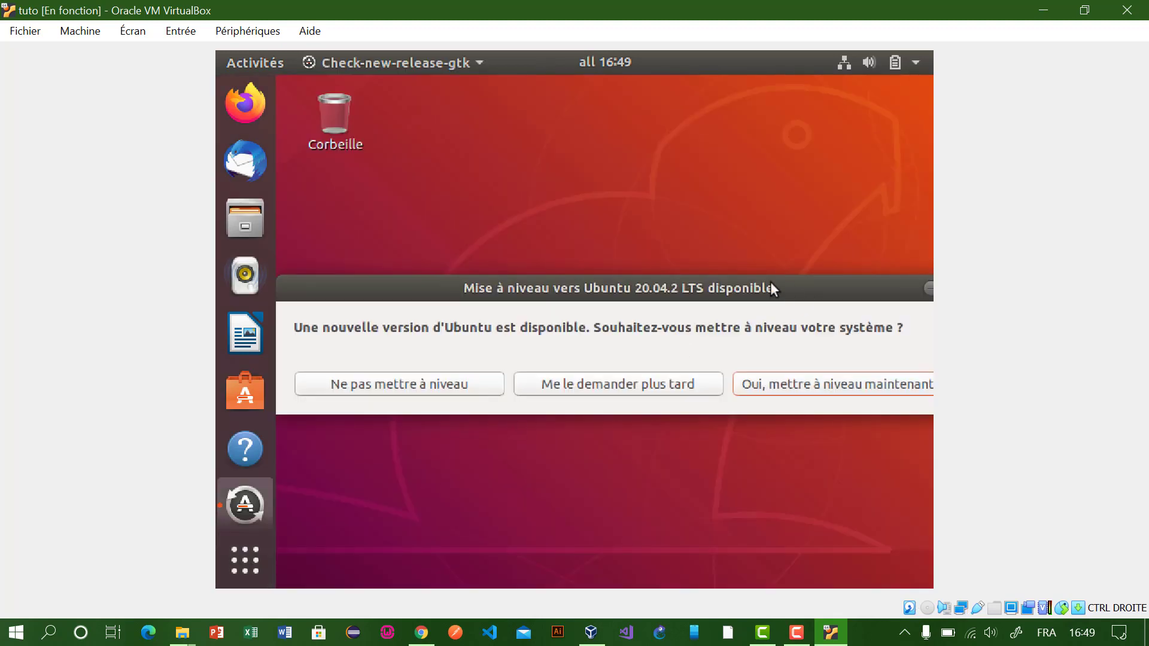
drag(770, 282, 720, 269)
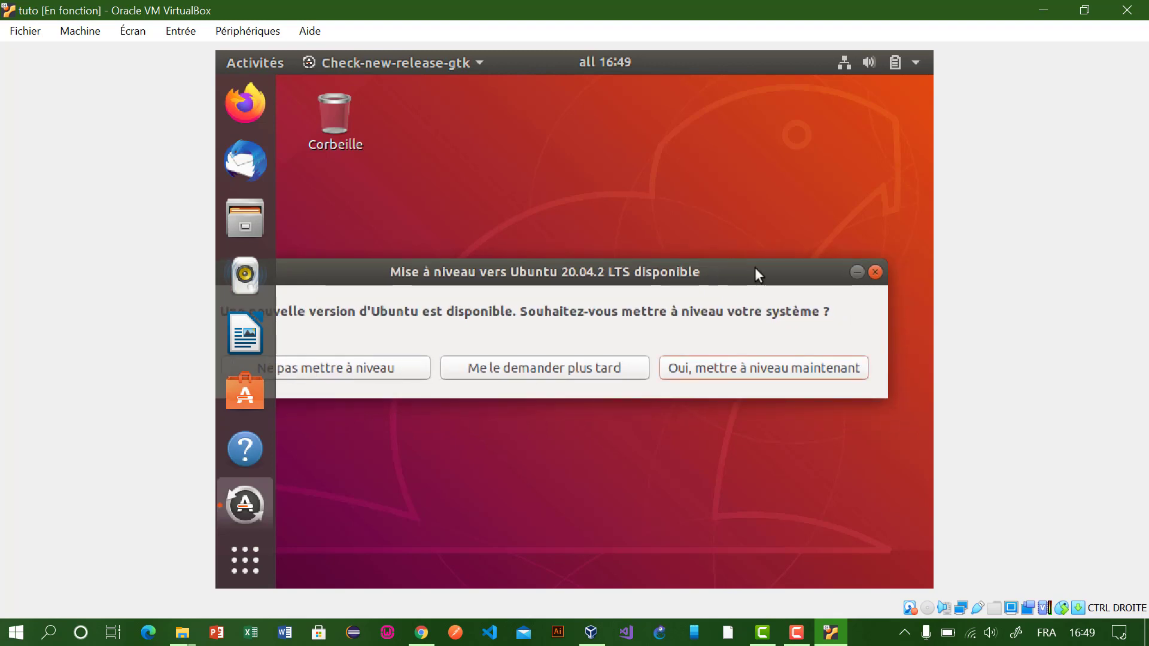
click(875, 272)
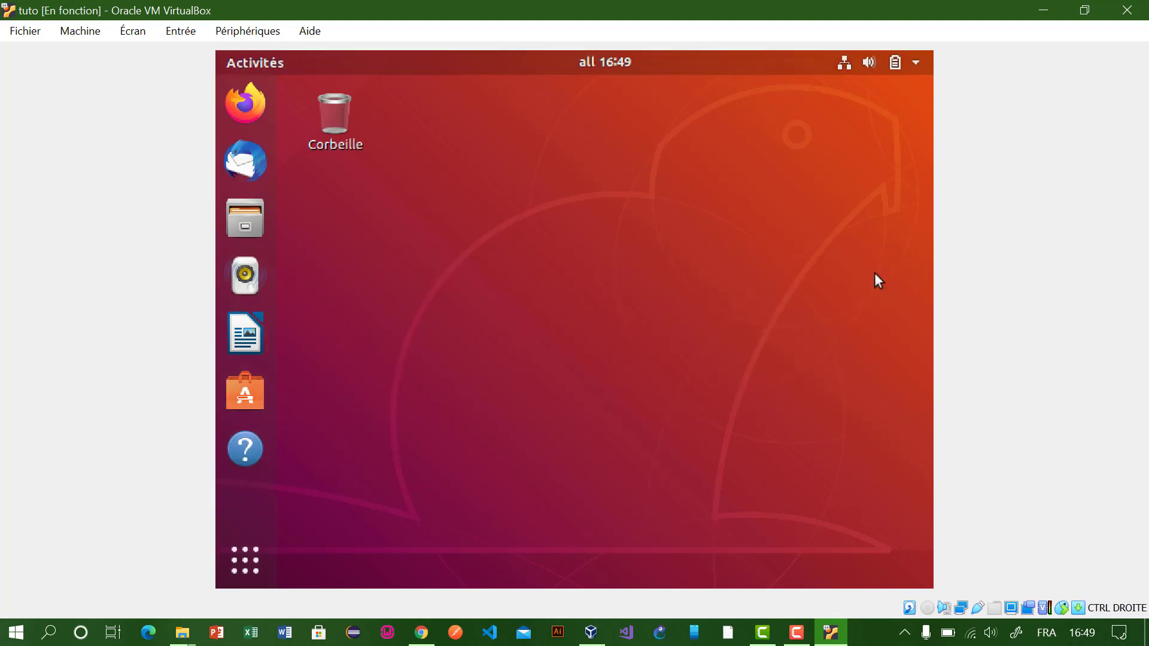